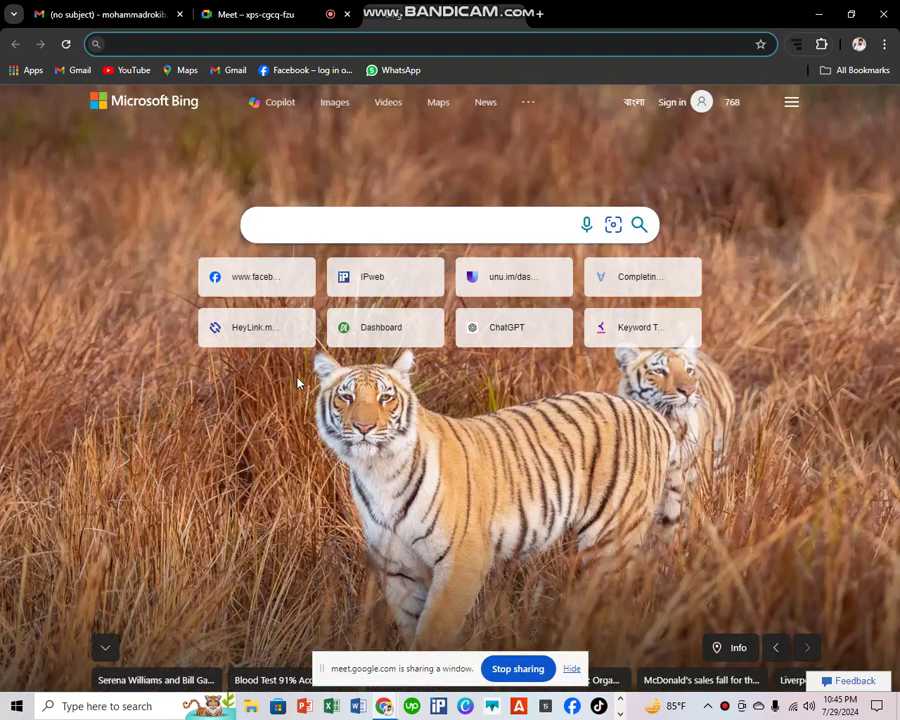
- Search the web for blogger, open the Blogger.com site and sign in with the first listed Google account
{"action": "type", "text": "bloger"}
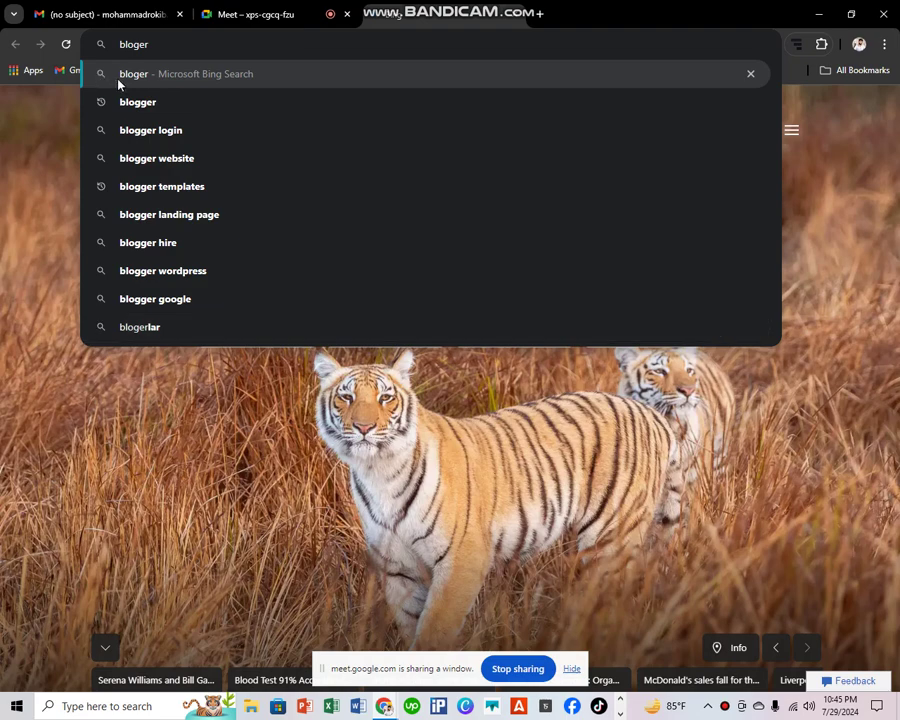
{"action": "left_click", "coordinate": [141, 100]}
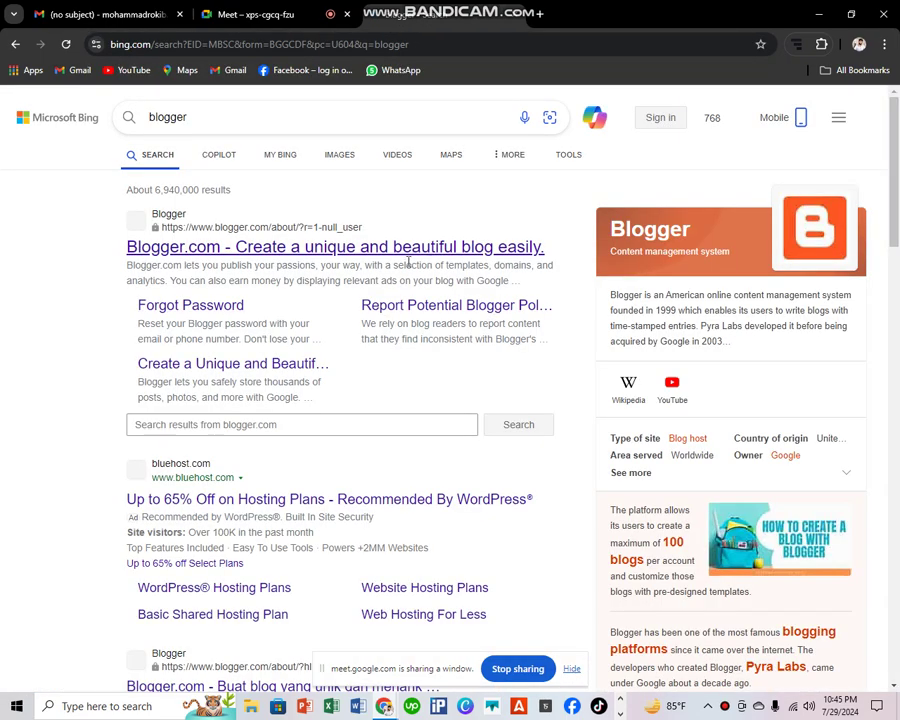
{"action": "left_click", "coordinate": [316, 247]}
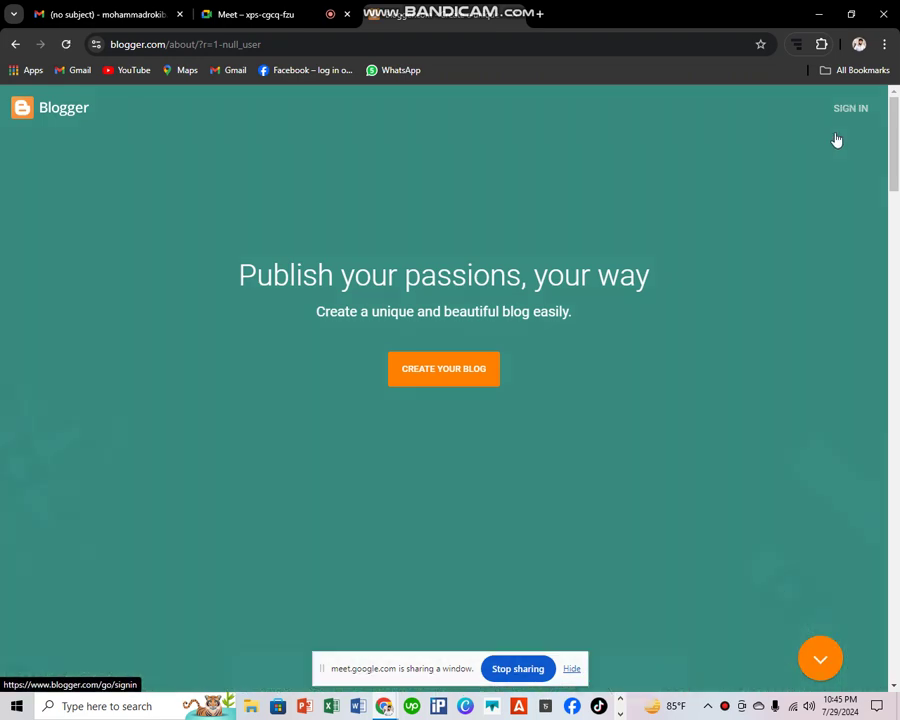
{"action": "left_click", "coordinate": [837, 140]}
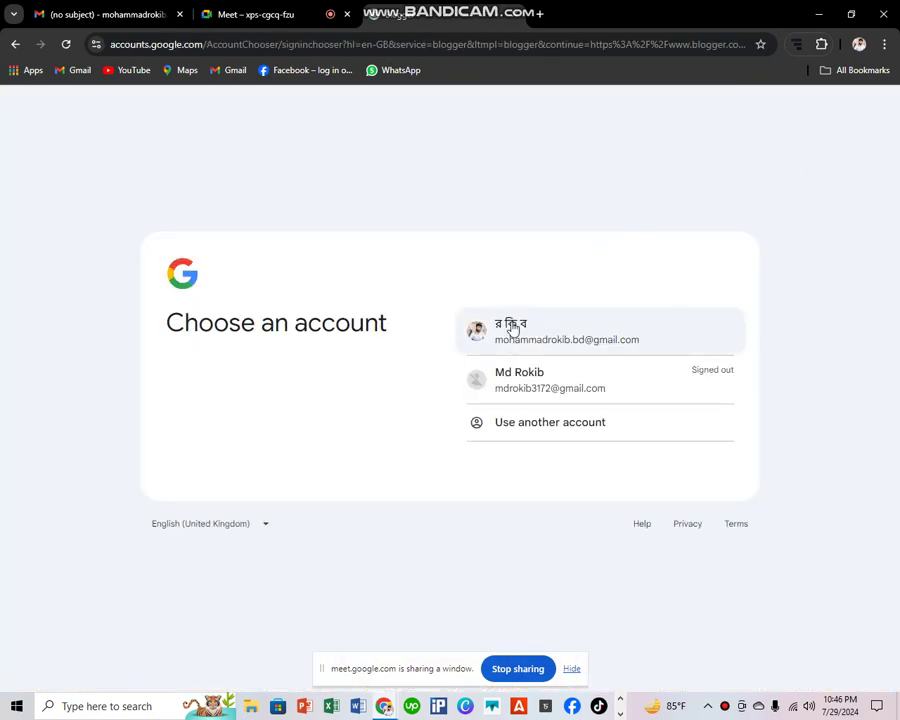
{"action": "left_click", "coordinate": [511, 327]}
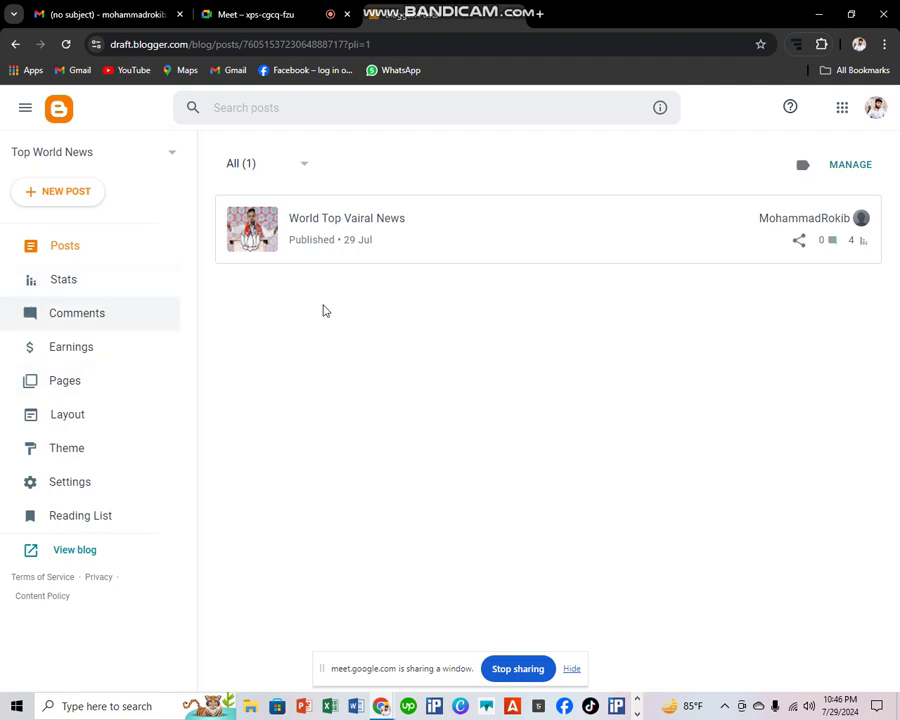
{"action": "left_click", "coordinate": [174, 155]}
{"action": "scroll", "coordinate": [58, 318], "scroll_direction": "down", "scroll_amount": 5}
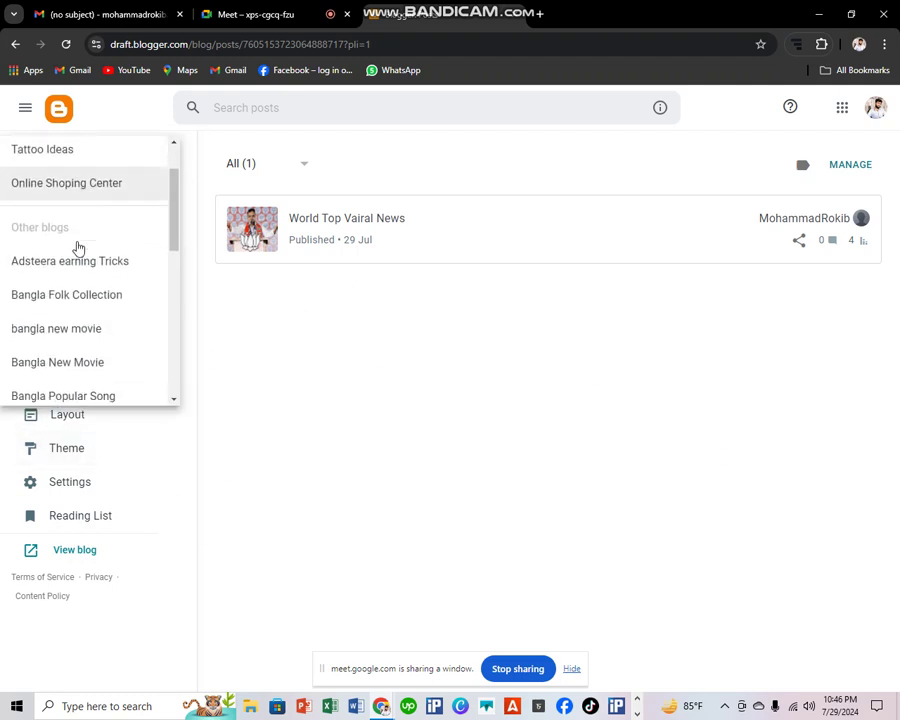
{"action": "scroll", "coordinate": [68, 282], "scroll_direction": "up", "scroll_amount": 5}
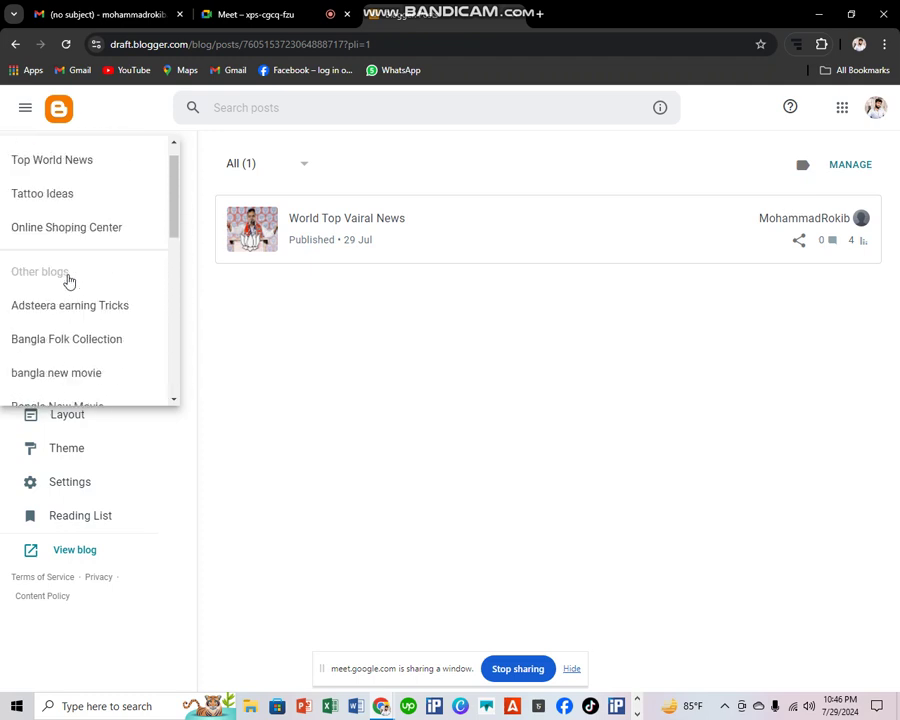
{"action": "left_click", "coordinate": [297, 442]}
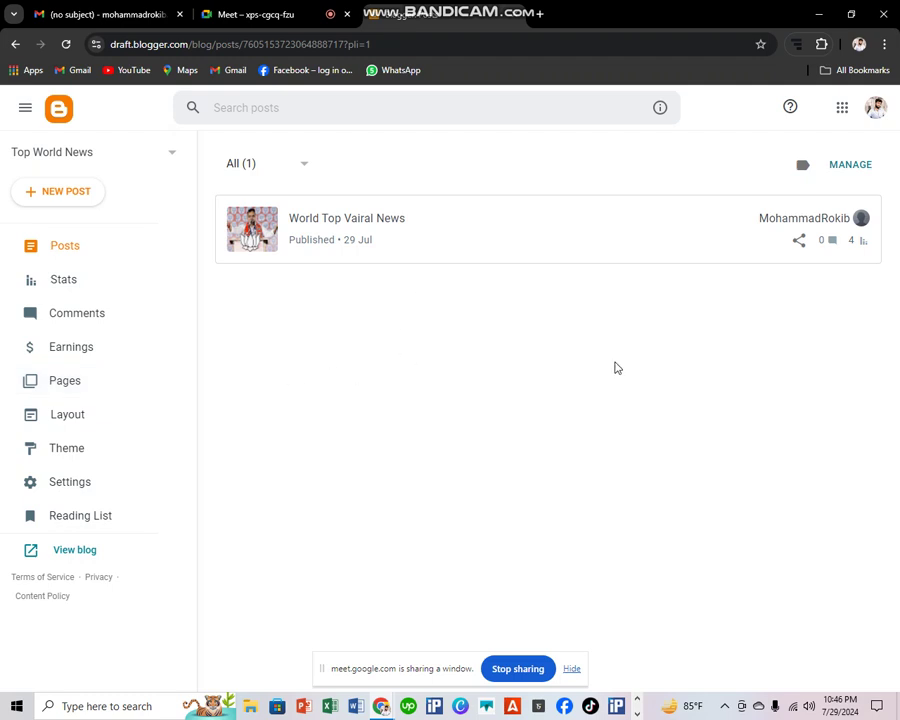
{"action": "left_click", "coordinate": [174, 157]}
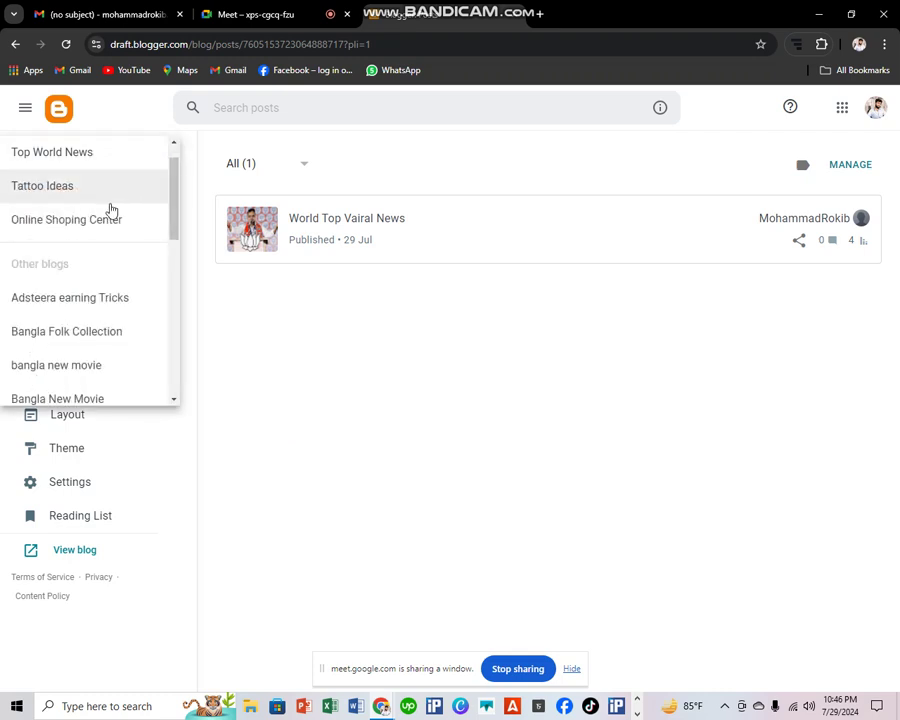
{"action": "scroll", "coordinate": [104, 260], "scroll_direction": "down", "scroll_amount": 10}
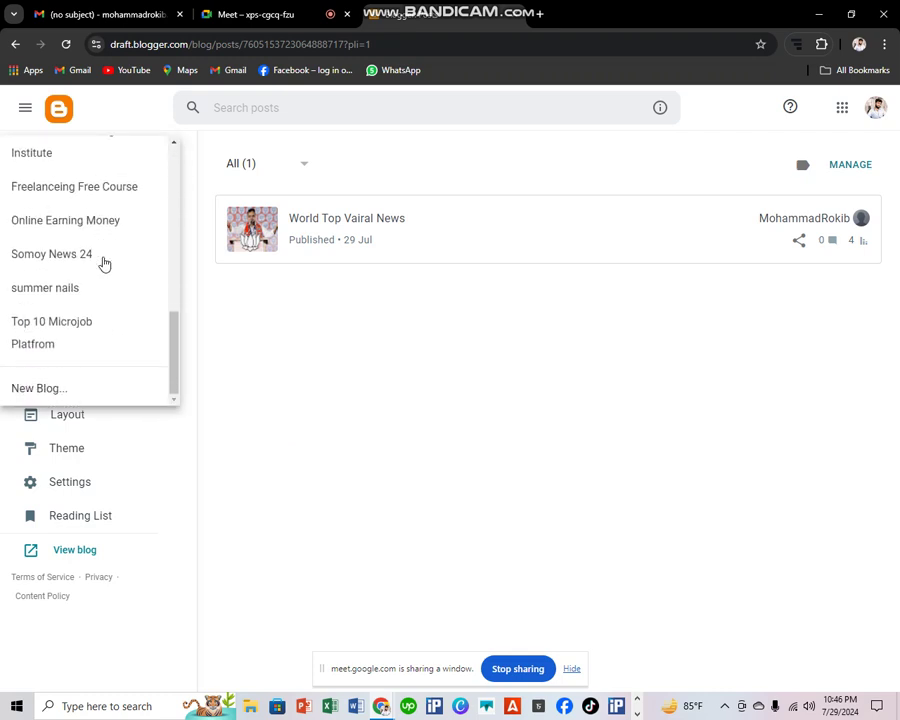
{"action": "left_click", "coordinate": [77, 389]}
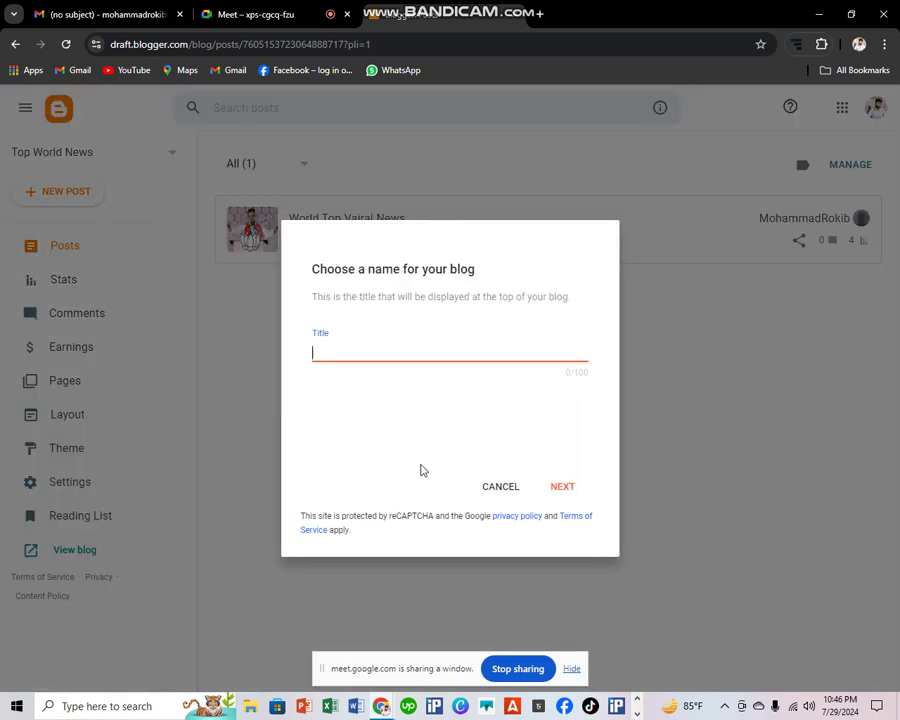
{"action": "left_click", "coordinate": [508, 488]}
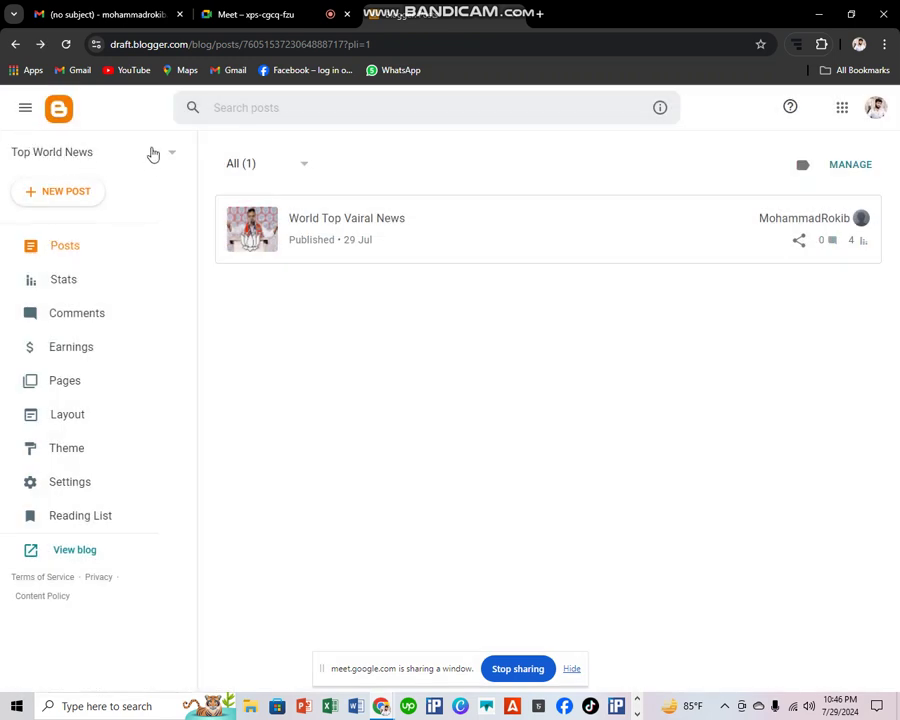
{"action": "left_click", "coordinate": [49, 160]}
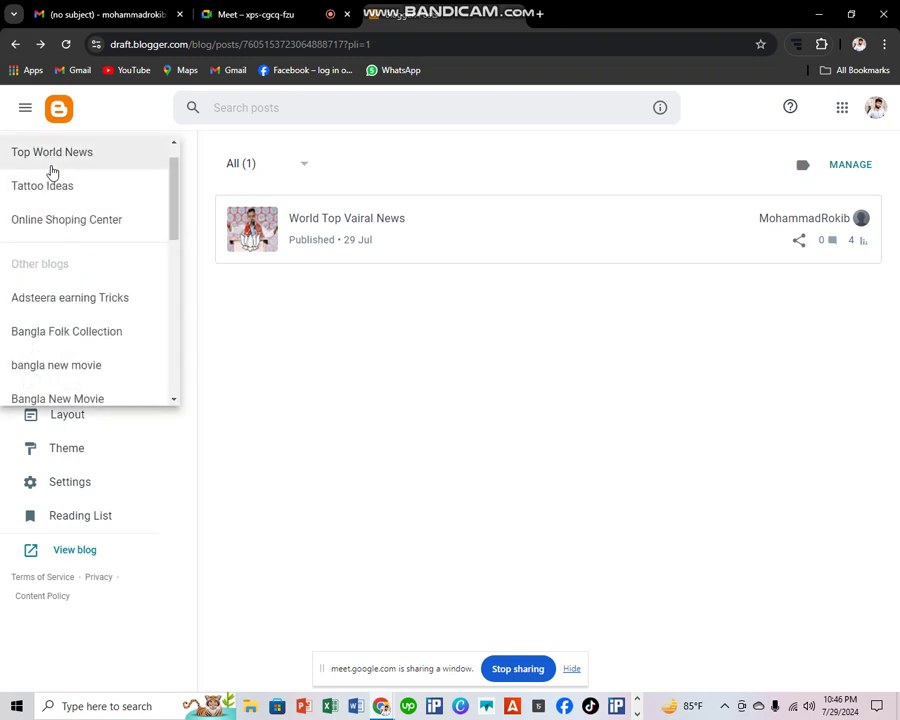
{"action": "left_click", "coordinate": [133, 155]}
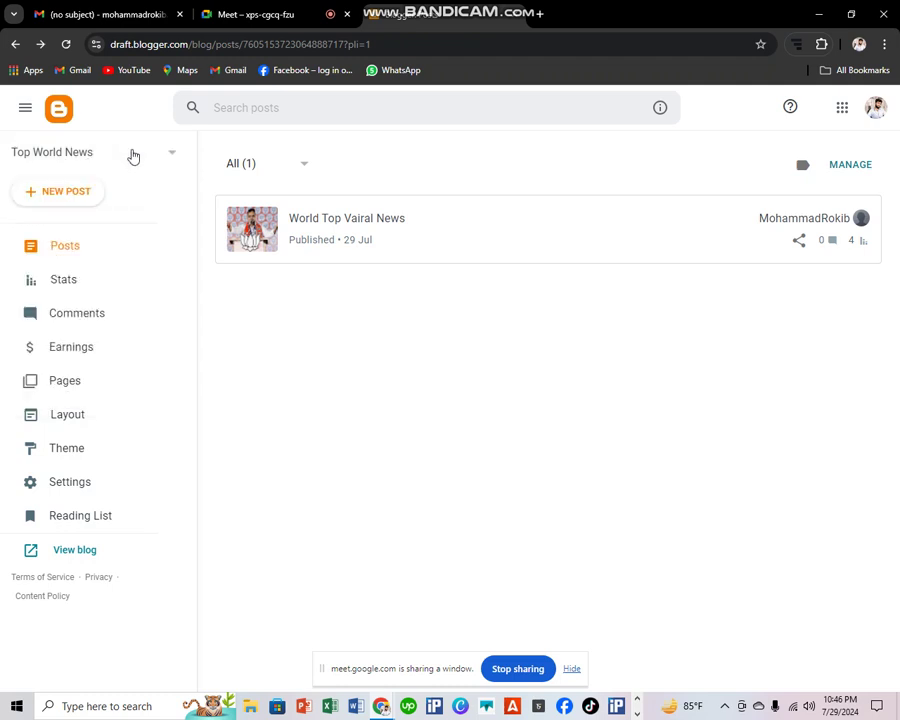
- Start a new blog from the blog list and title it English Top Movie
{"action": "left_click", "coordinate": [133, 155]}
{"action": "scroll", "coordinate": [84, 366], "scroll_direction": "down", "scroll_amount": 5}
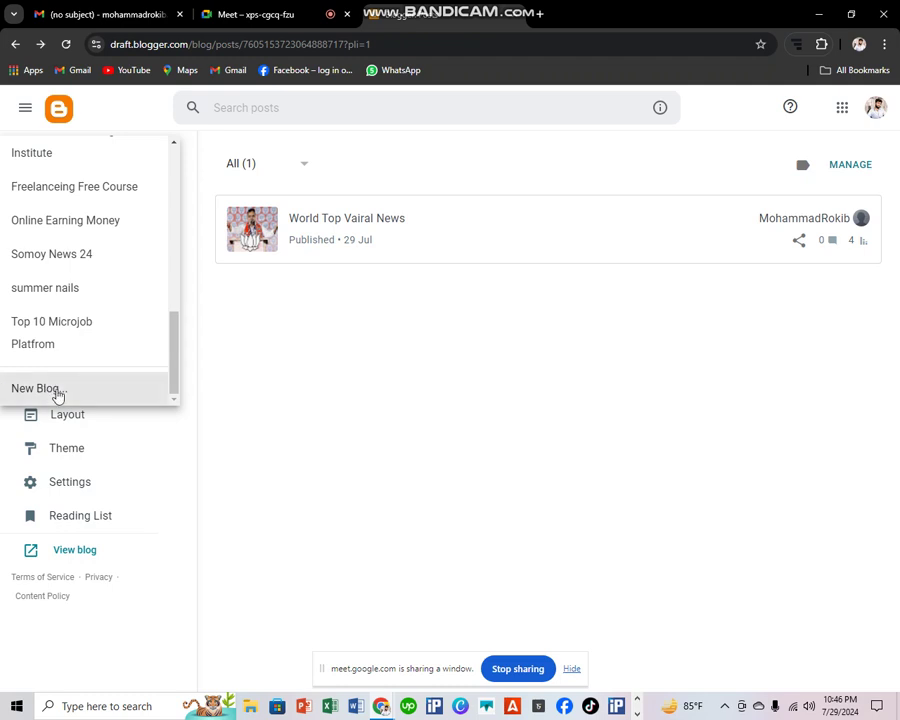
{"action": "left_click", "coordinate": [57, 392]}
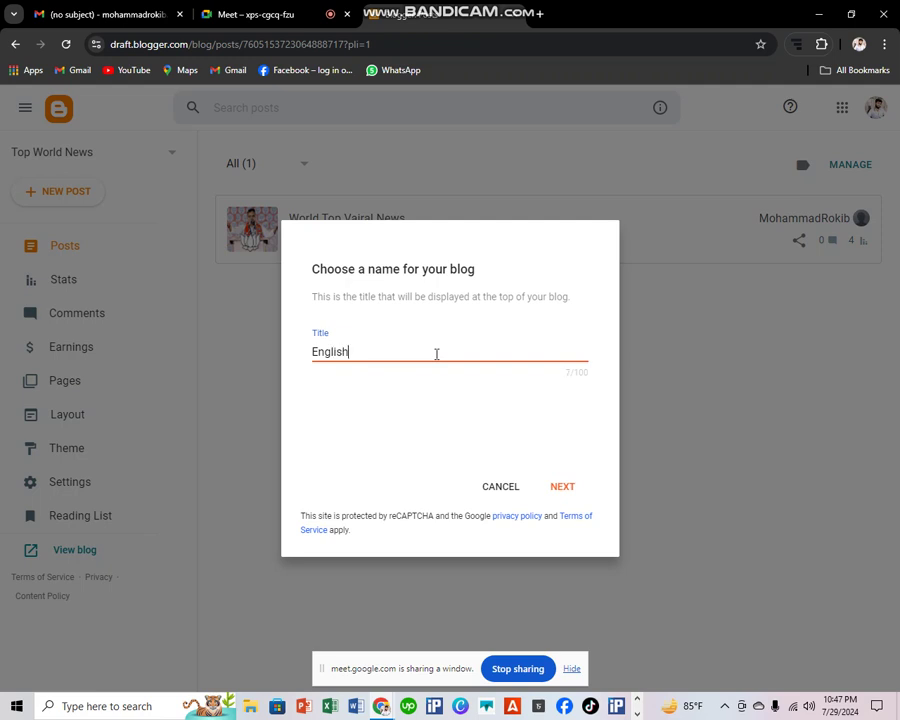
{"action": "key", "text": "BackSpace"}
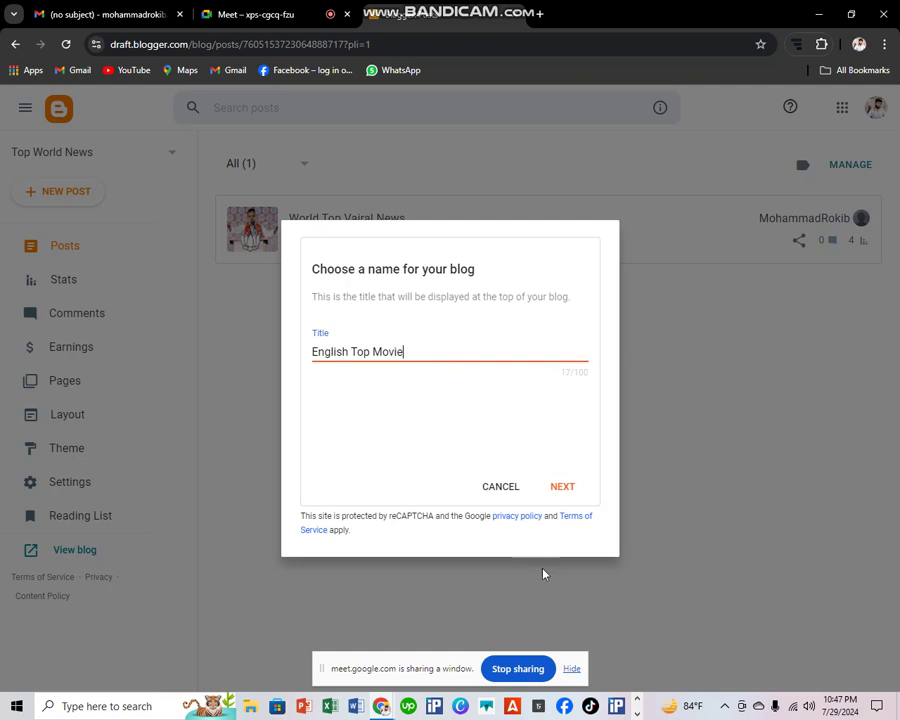
{"action": "left_click", "coordinate": [557, 490]}
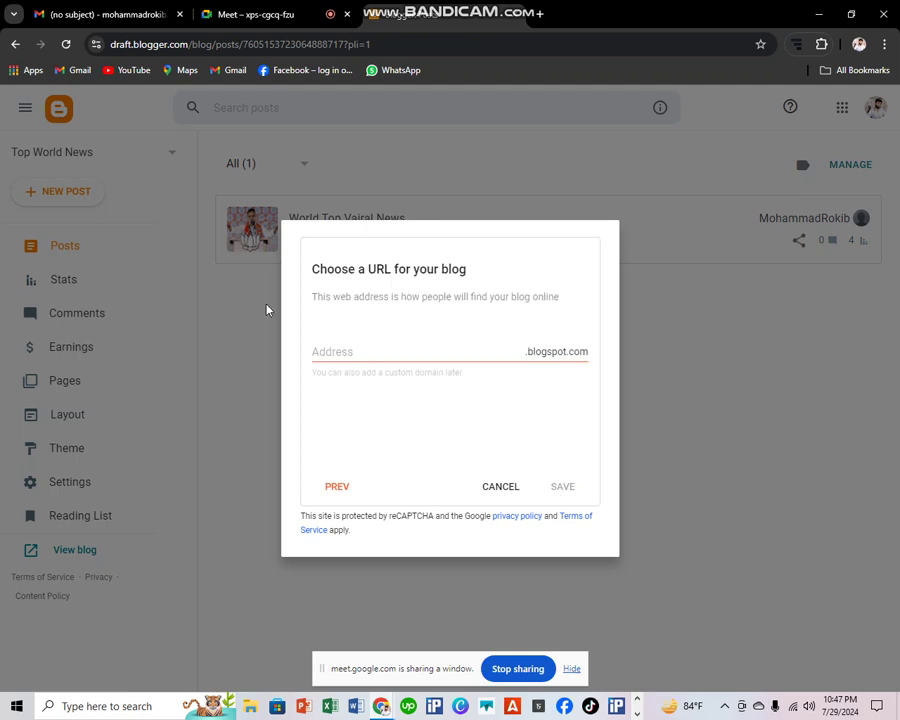
- Set the blog address to englishtopmovie25.blogspot.com and save the new blog
{"action": "left_click", "coordinate": [341, 352]}
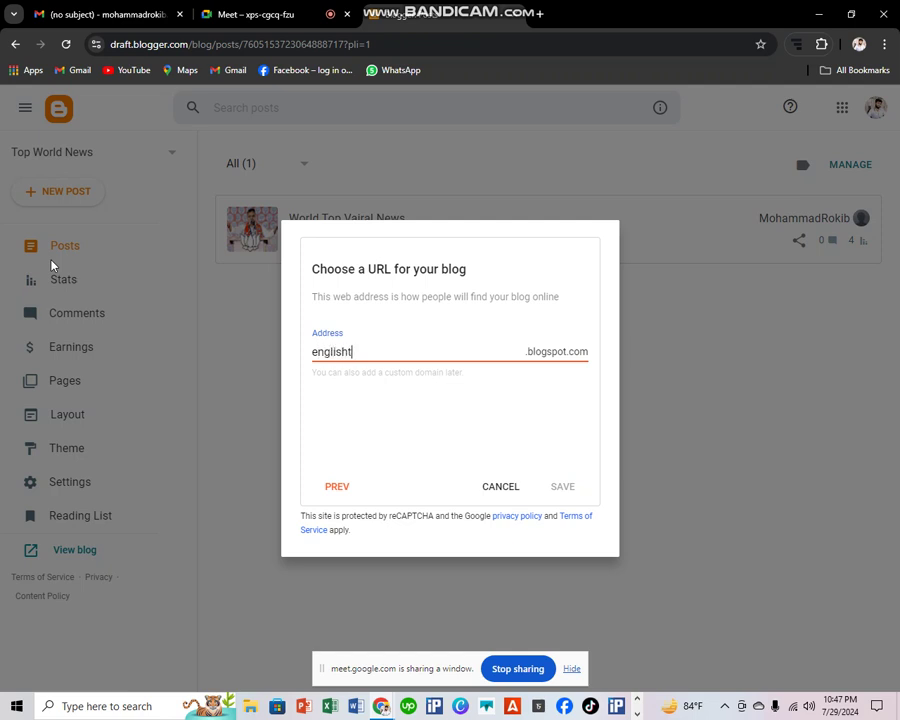
{"action": "type", "text": "ovi"}
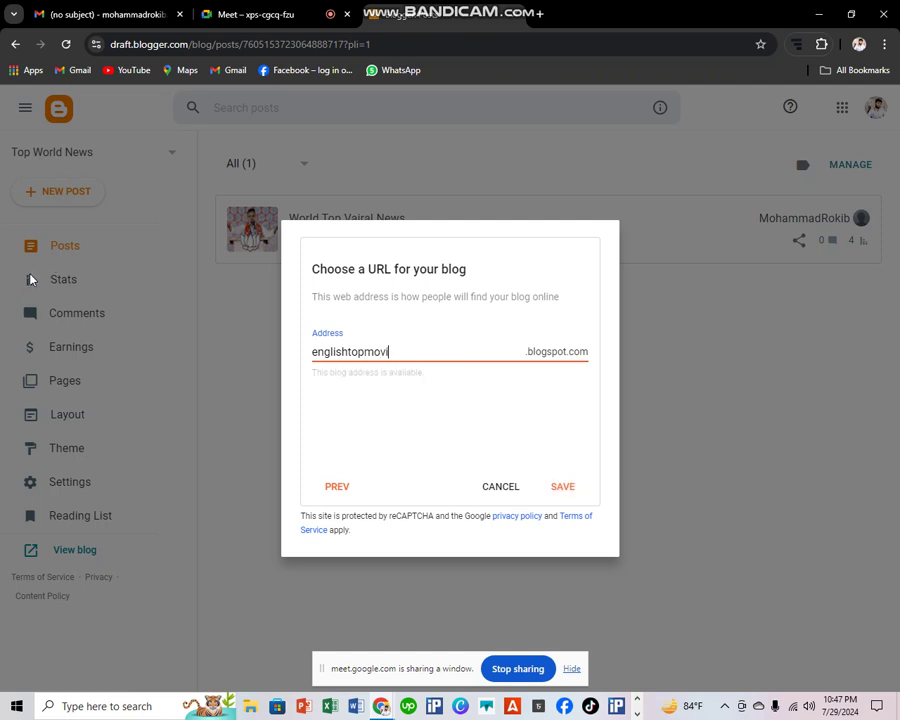
{"action": "type", "text": "e"}
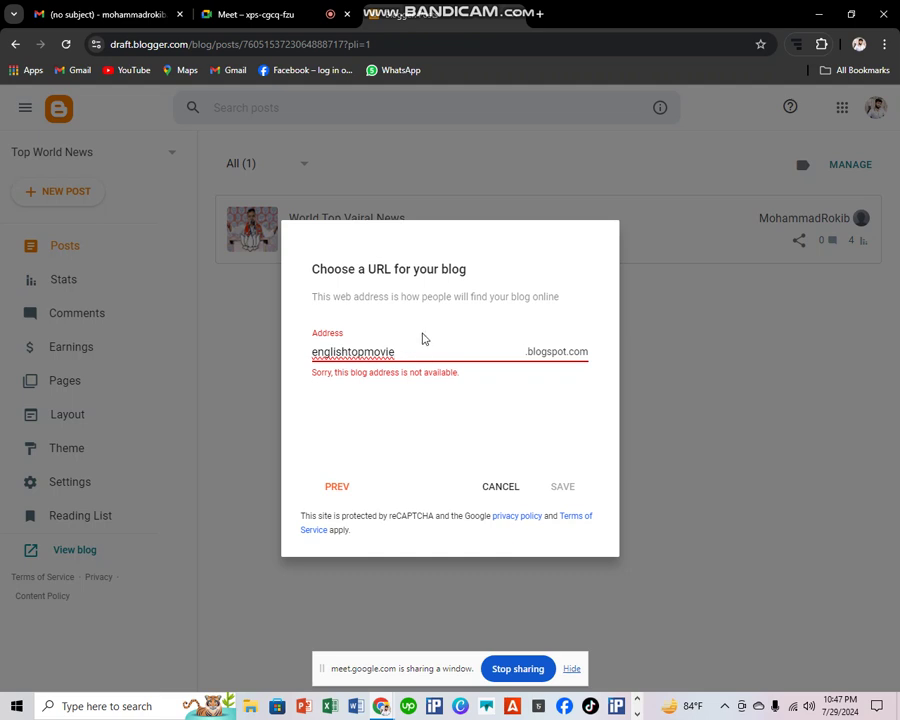
{"action": "type", "text": "25"}
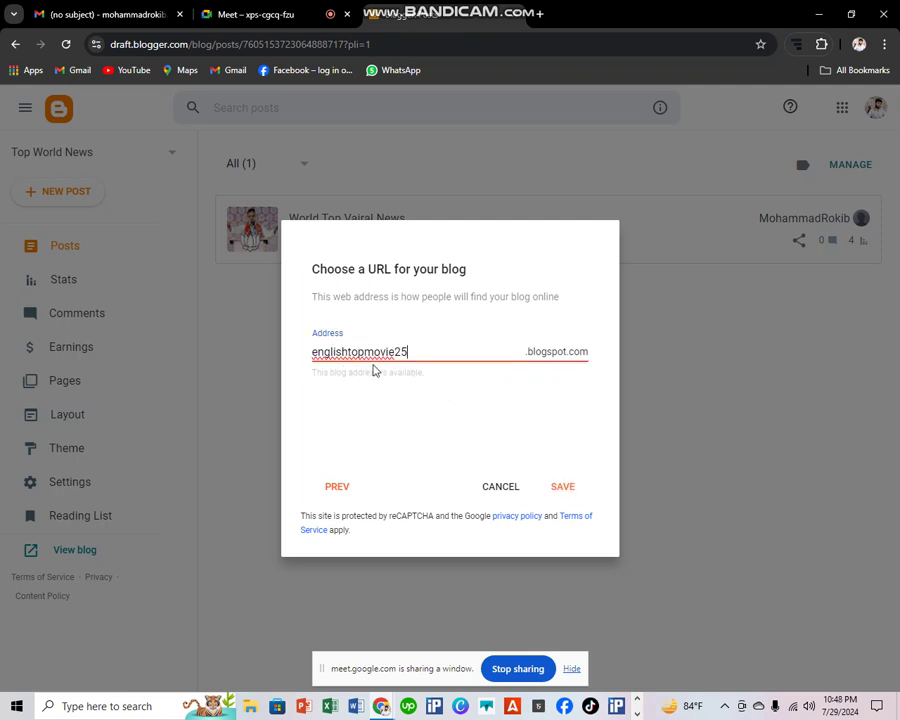
{"action": "left_click", "coordinate": [561, 493]}
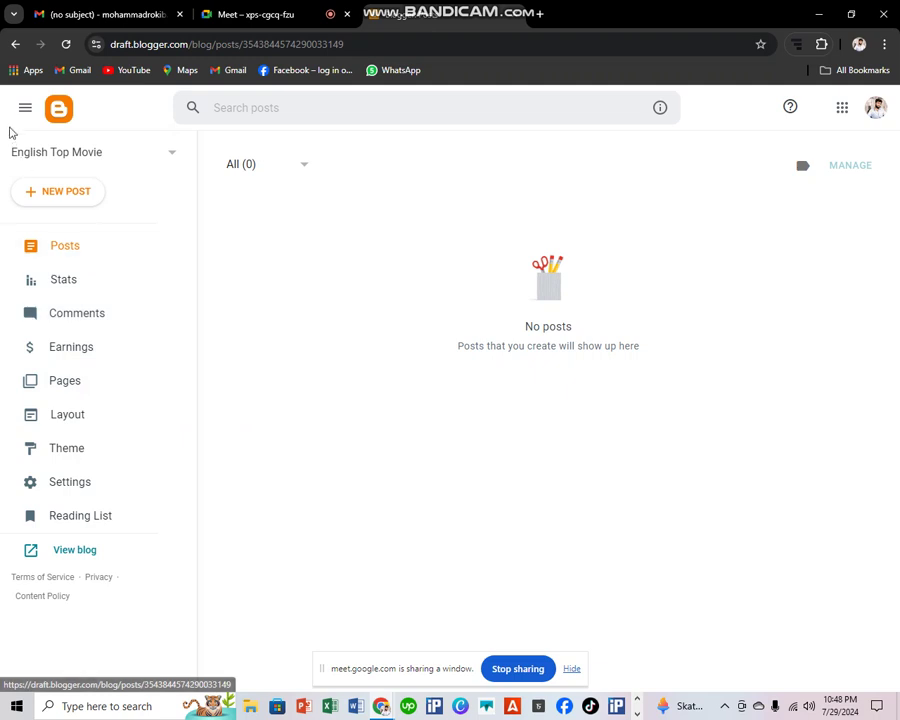
{"action": "left_click", "coordinate": [145, 158]}
{"action": "scroll", "coordinate": [110, 312], "scroll_direction": "down", "scroll_amount": 5}
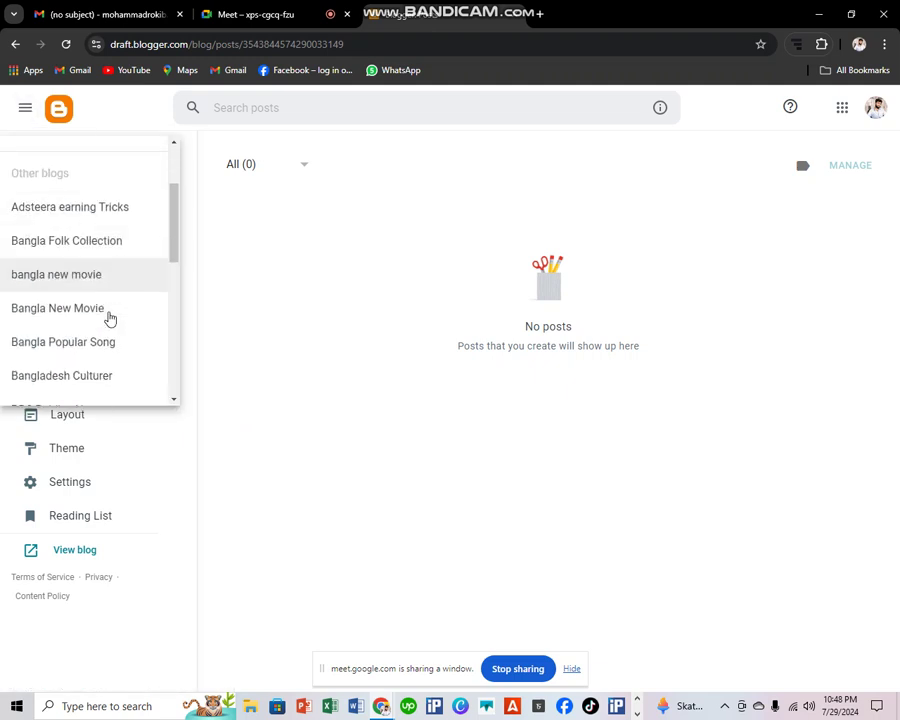
{"action": "scroll", "coordinate": [10, 375], "scroll_direction": "down", "scroll_amount": 3}
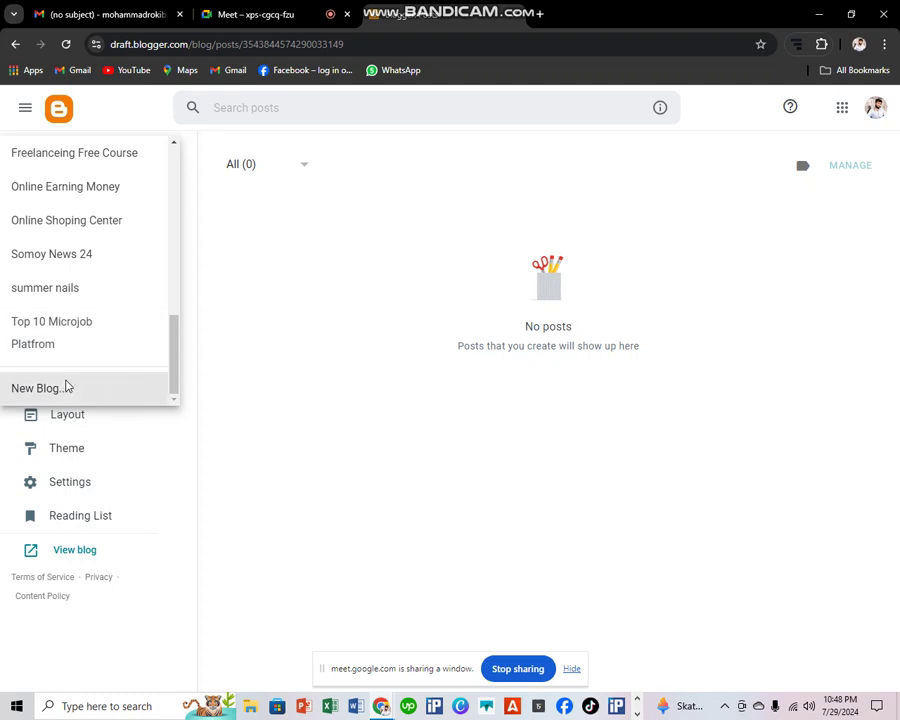
{"action": "left_click", "coordinate": [66, 386]}
{"action": "type", "text": "tgtg"}
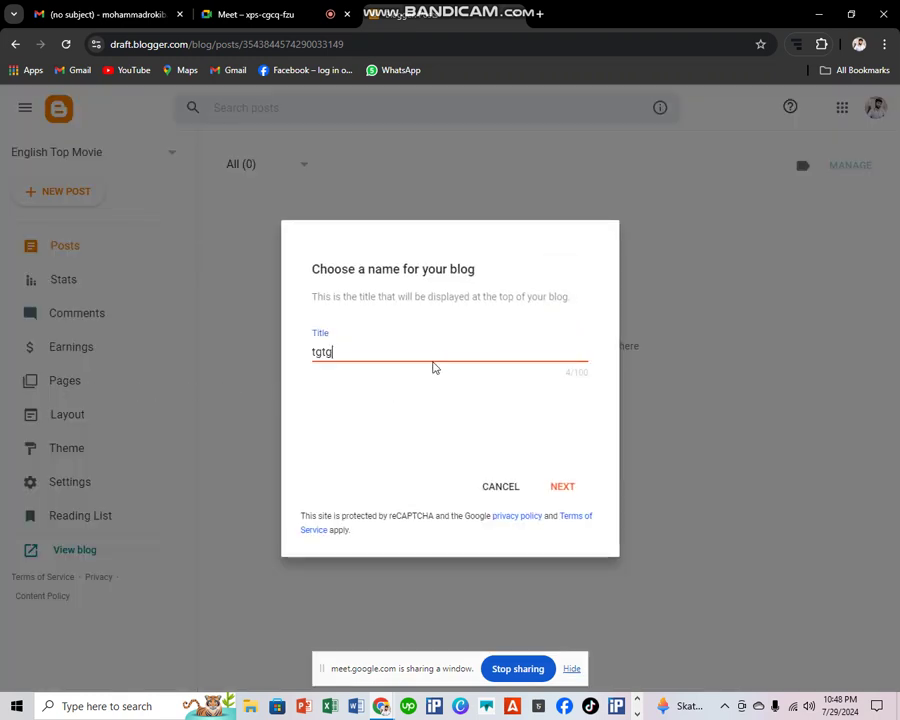
{"action": "type", "text": "hsrth"}
{"action": "left_click", "coordinate": [556, 488]}
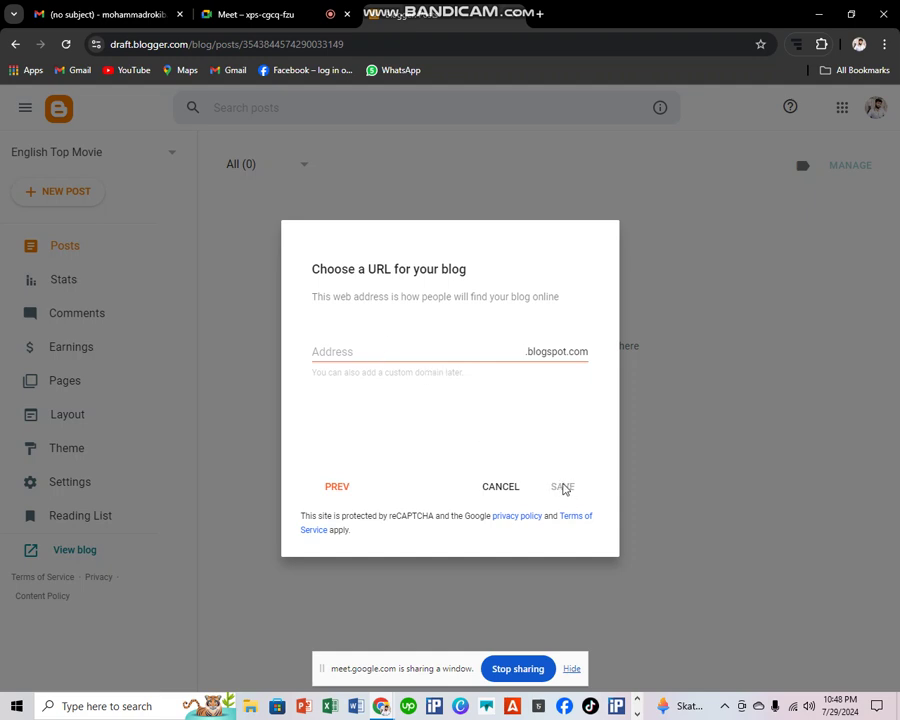
{"action": "left_click", "coordinate": [672, 286]}
{"action": "left_click", "coordinate": [514, 489]}
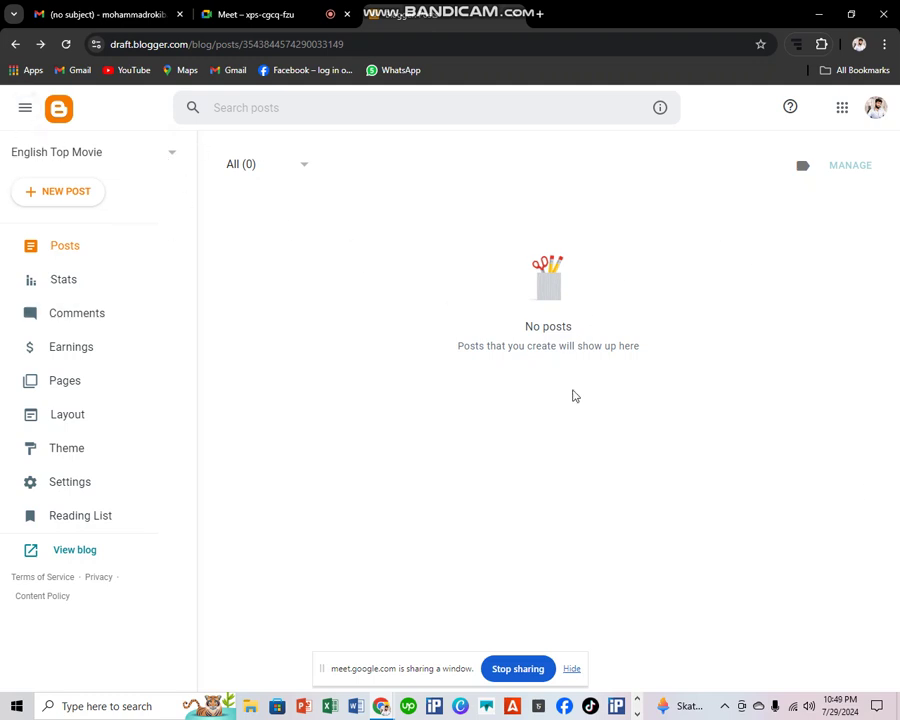
- View the live site of the English Top Movie blog, return to the dashboard and open its theme page
{"action": "left_click", "coordinate": [64, 550]}
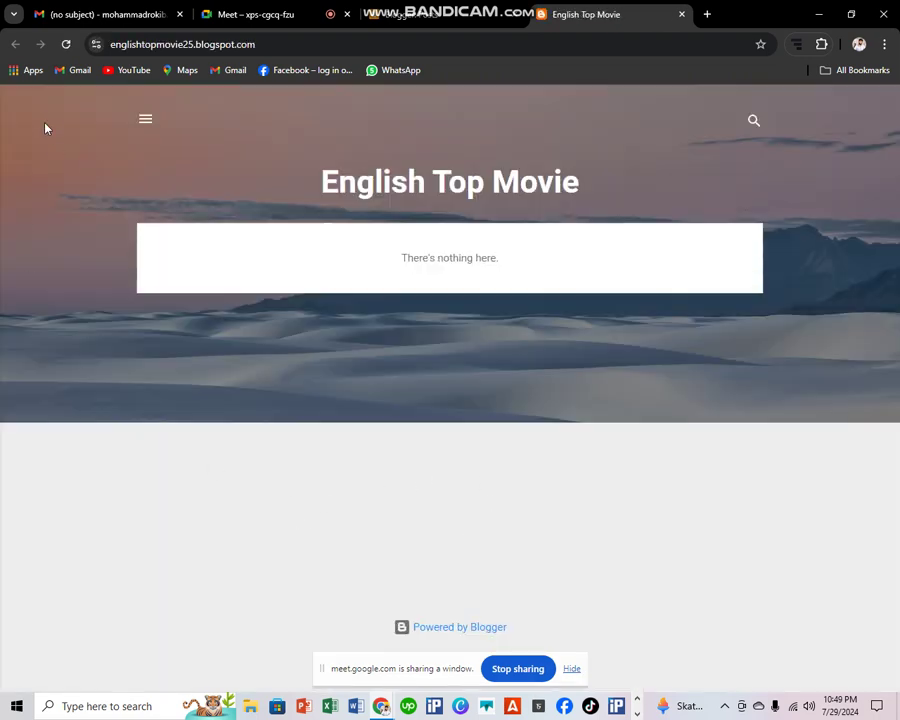
{"action": "left_click", "coordinate": [445, 16]}
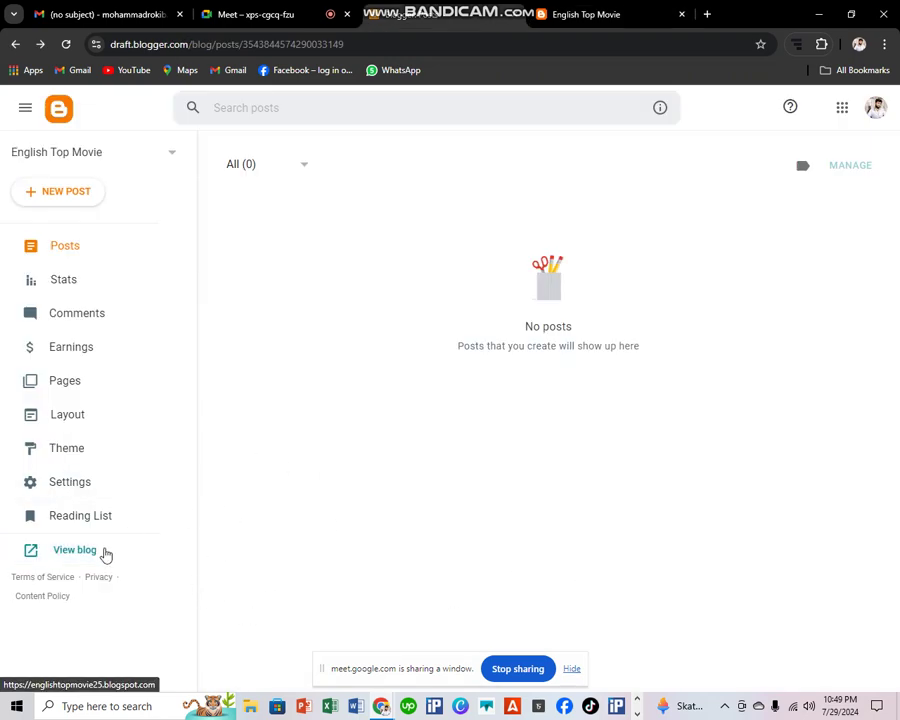
{"action": "left_click", "coordinate": [70, 460]}
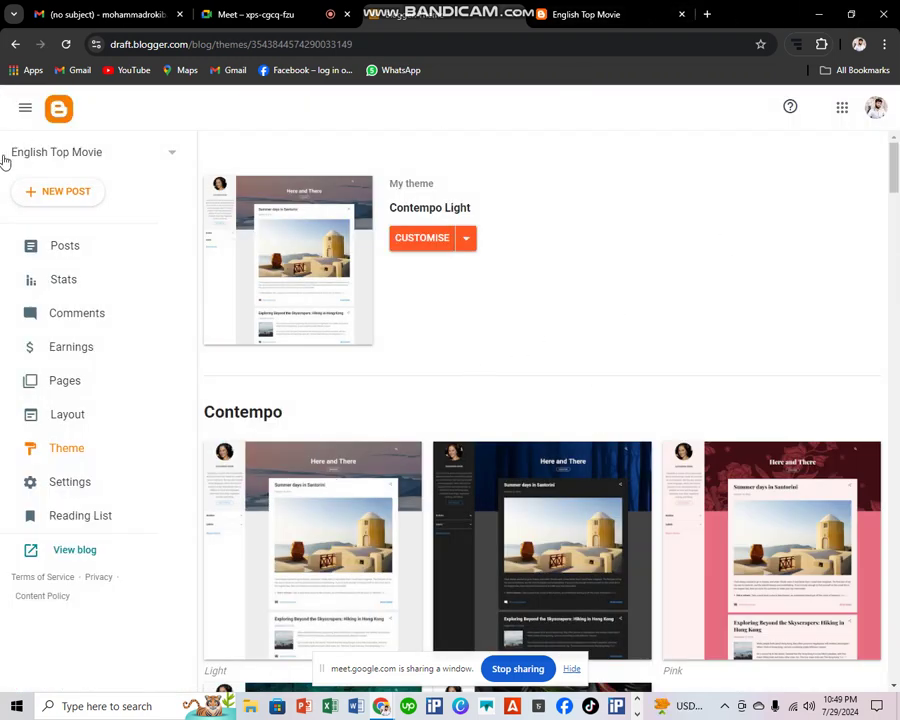
- Switch to the existing bangla new movie blog and view its live site
{"action": "left_click", "coordinate": [75, 152]}
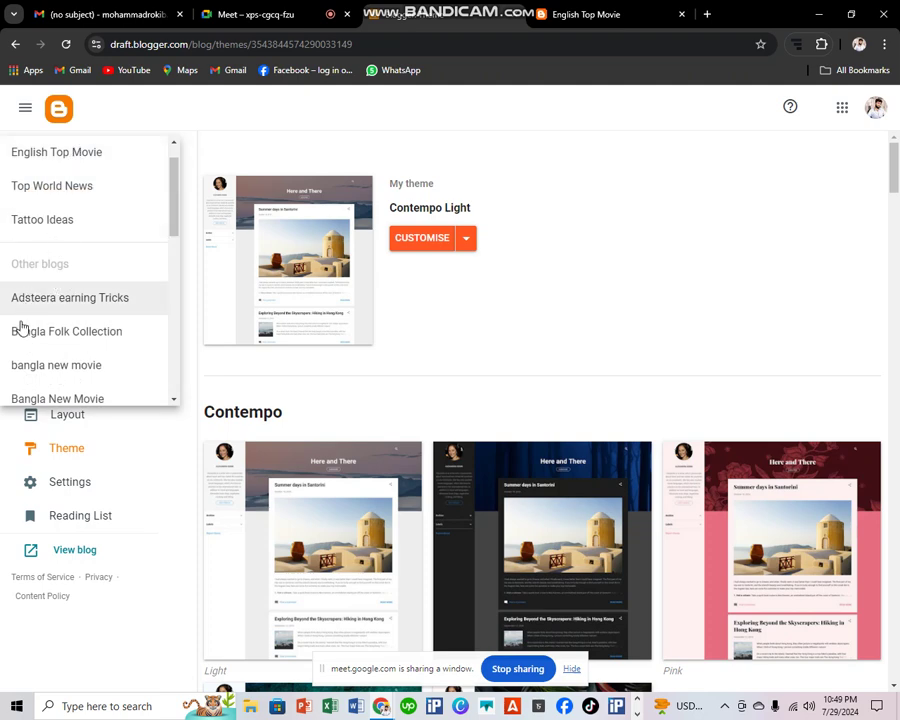
{"action": "scroll", "coordinate": [60, 320], "scroll_direction": "down", "scroll_amount": 1}
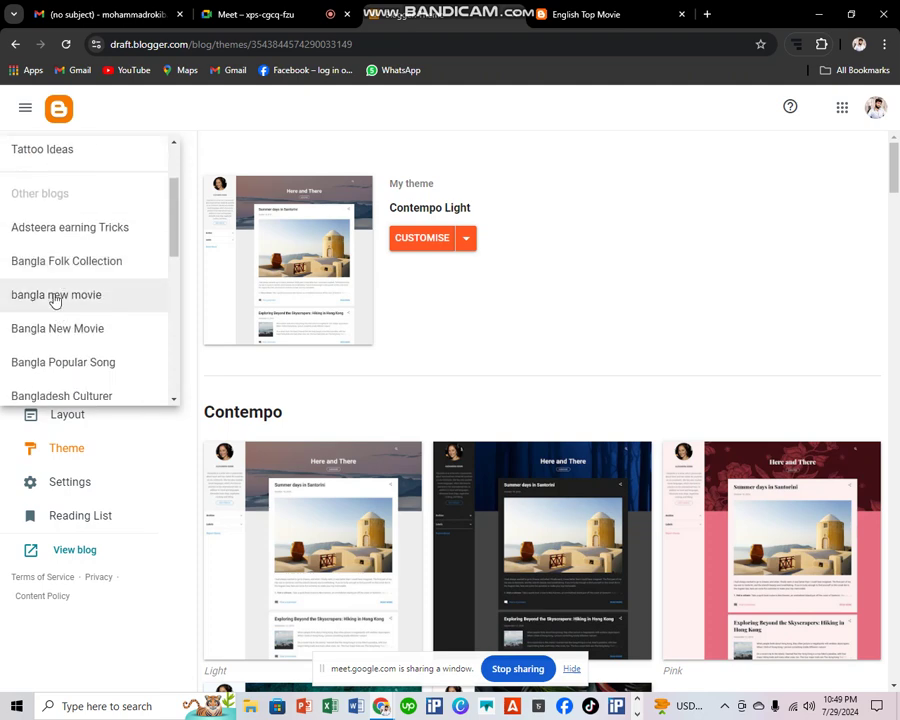
{"action": "left_click", "coordinate": [55, 295]}
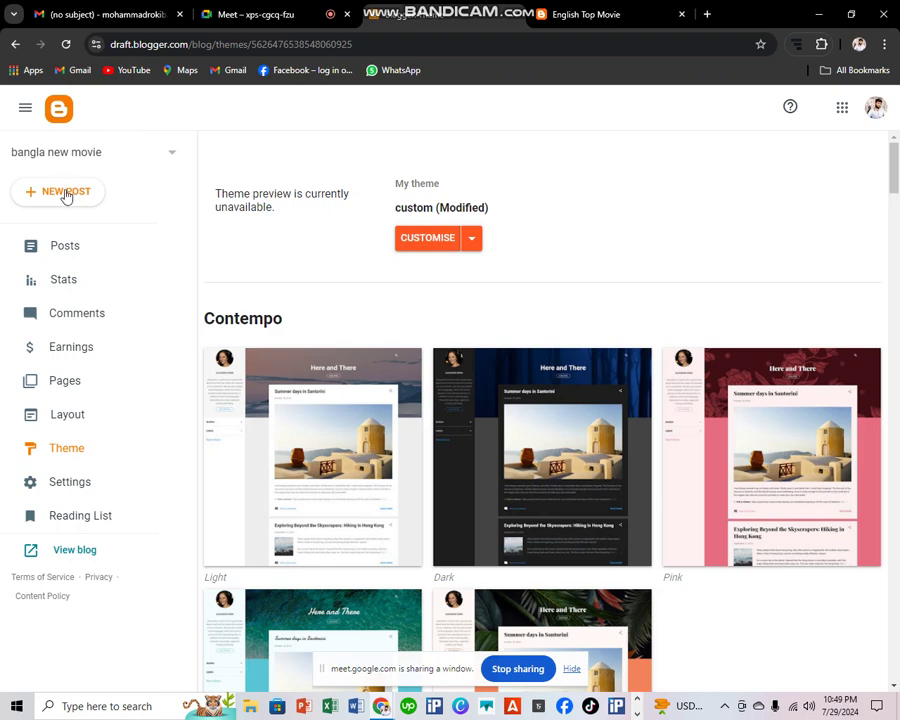
{"action": "left_click", "coordinate": [66, 549]}
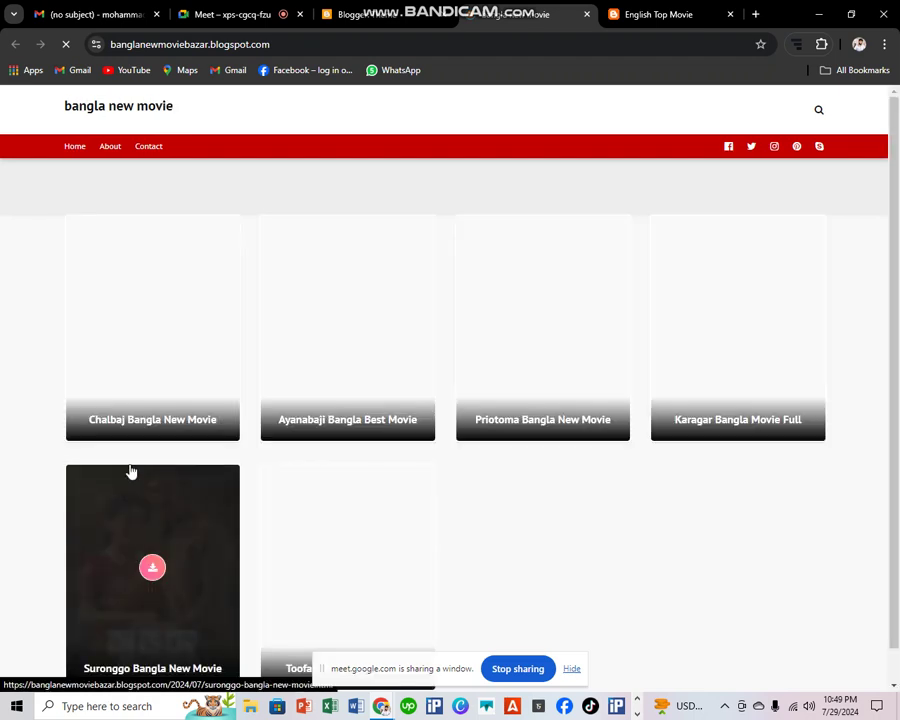
- Look over the bangla new movie live site, and close the live site tabs of both blogs
{"action": "scroll", "coordinate": [140, 452], "scroll_direction": "down", "scroll_amount": 1}
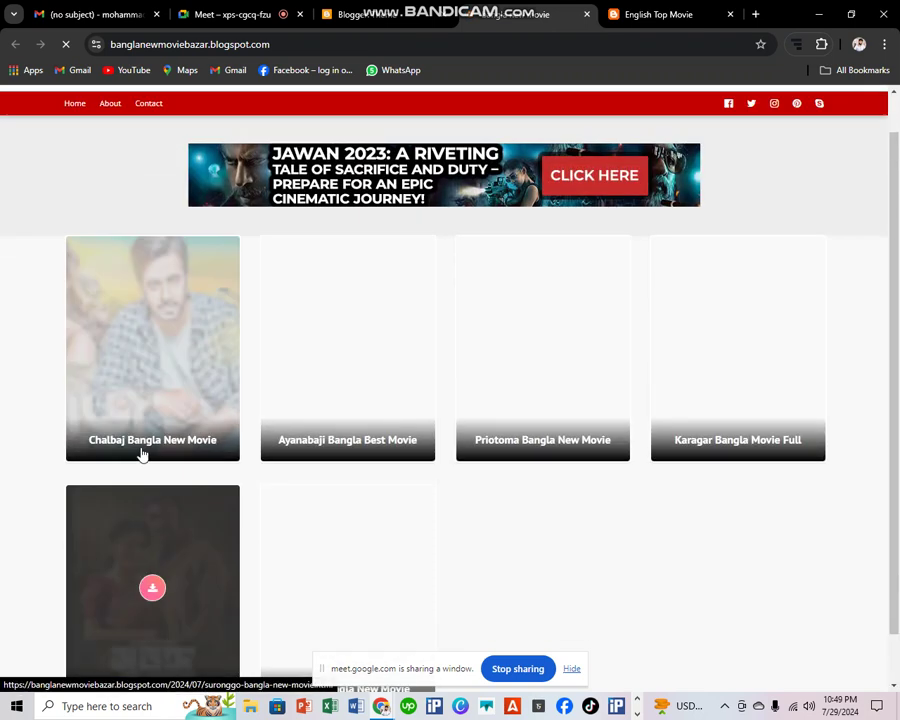
{"action": "scroll", "coordinate": [140, 455], "scroll_direction": "up", "scroll_amount": 1}
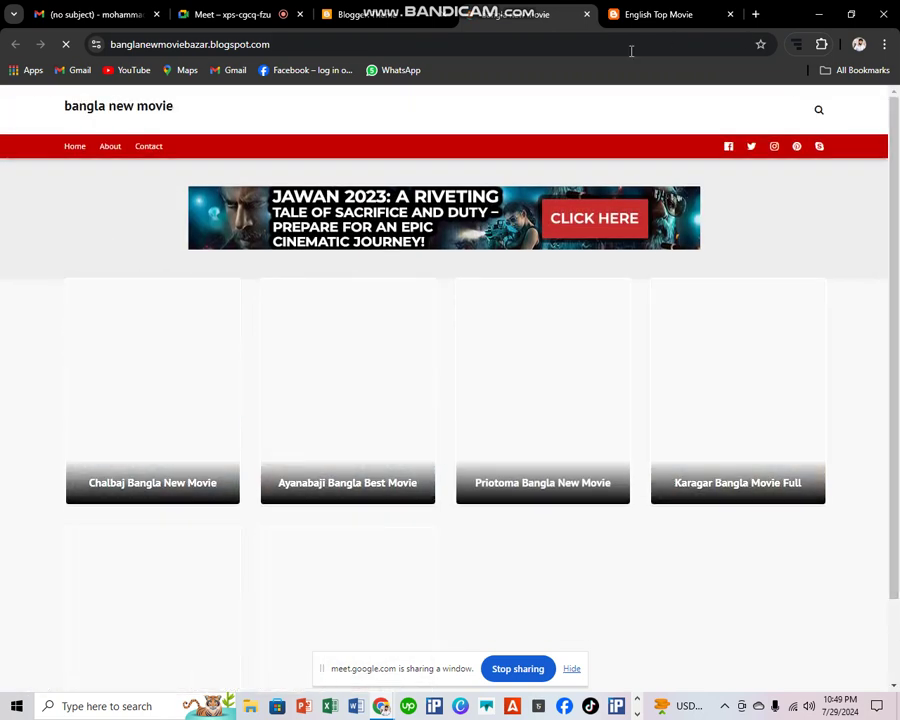
{"action": "left_click", "coordinate": [731, 14]}
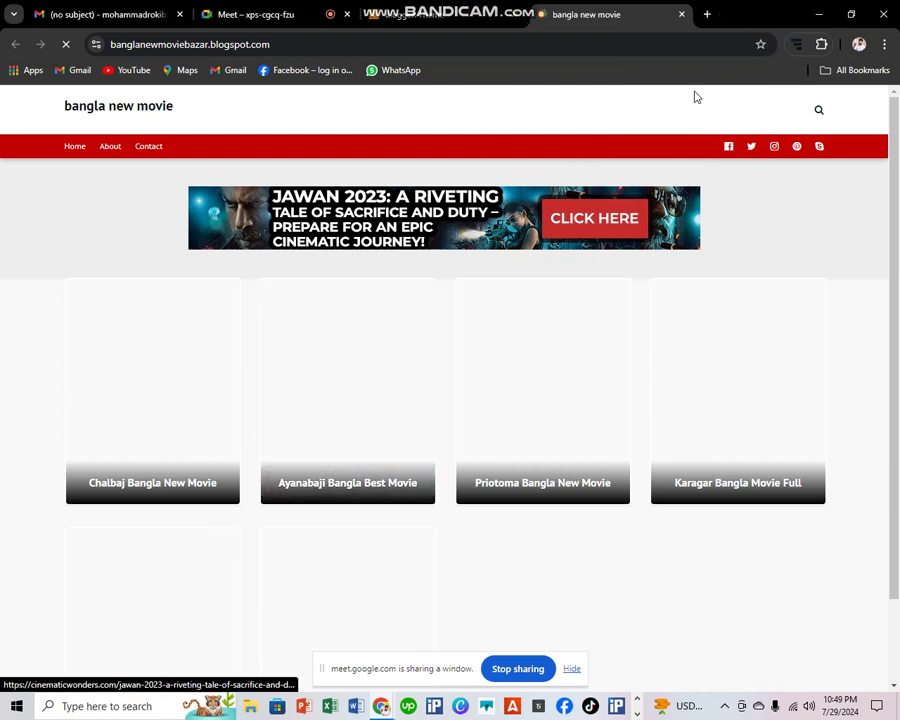
{"action": "left_click", "coordinate": [681, 14]}
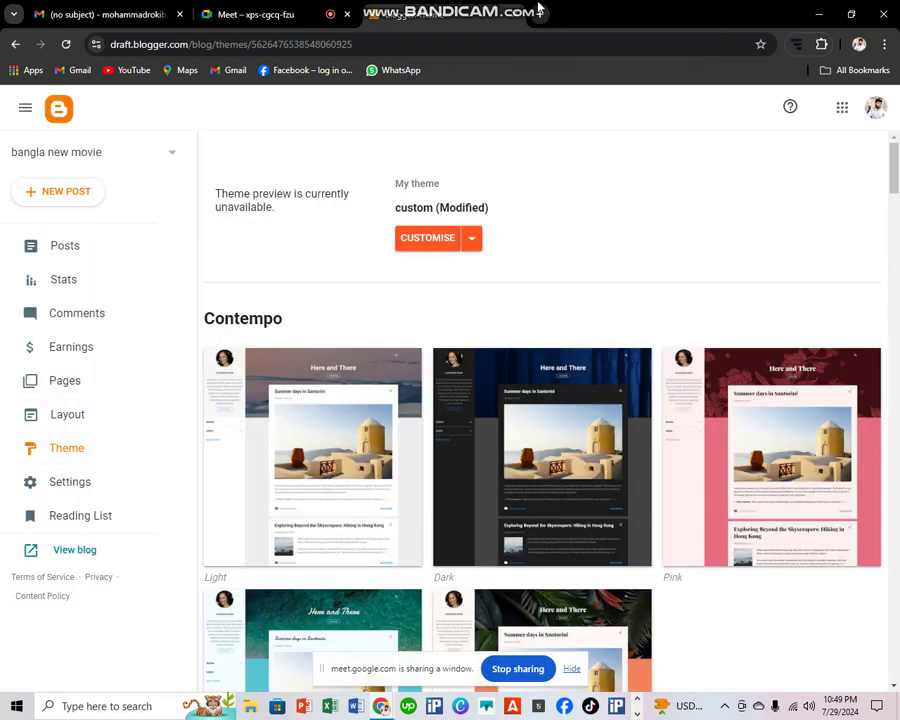
- Search the web for "blogger template" in a new browser tab
{"action": "left_click", "coordinate": [539, 14]}
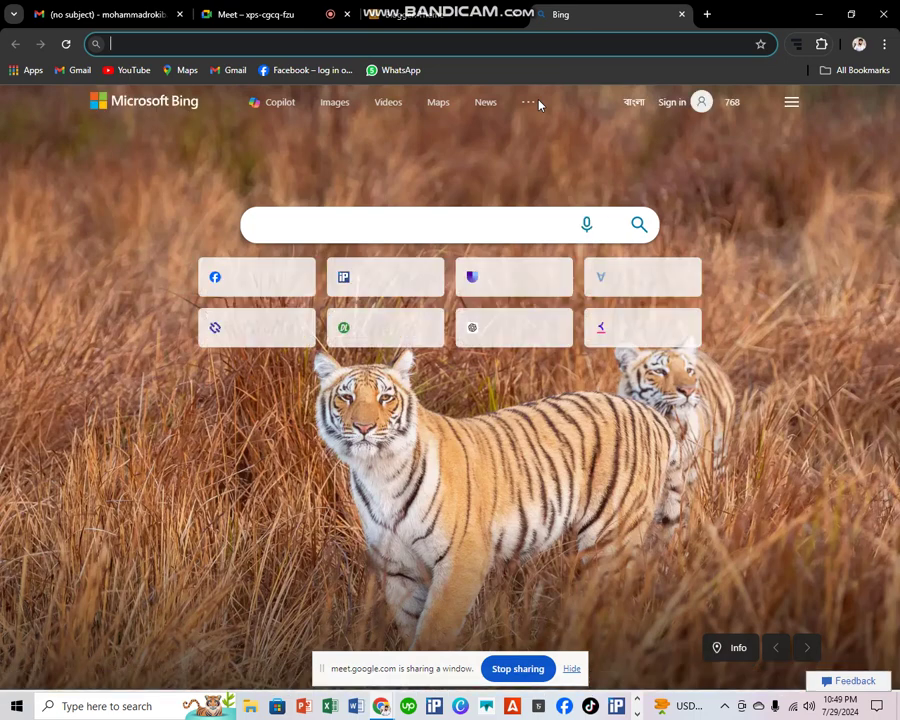
{"action": "type", "text": "bol"}
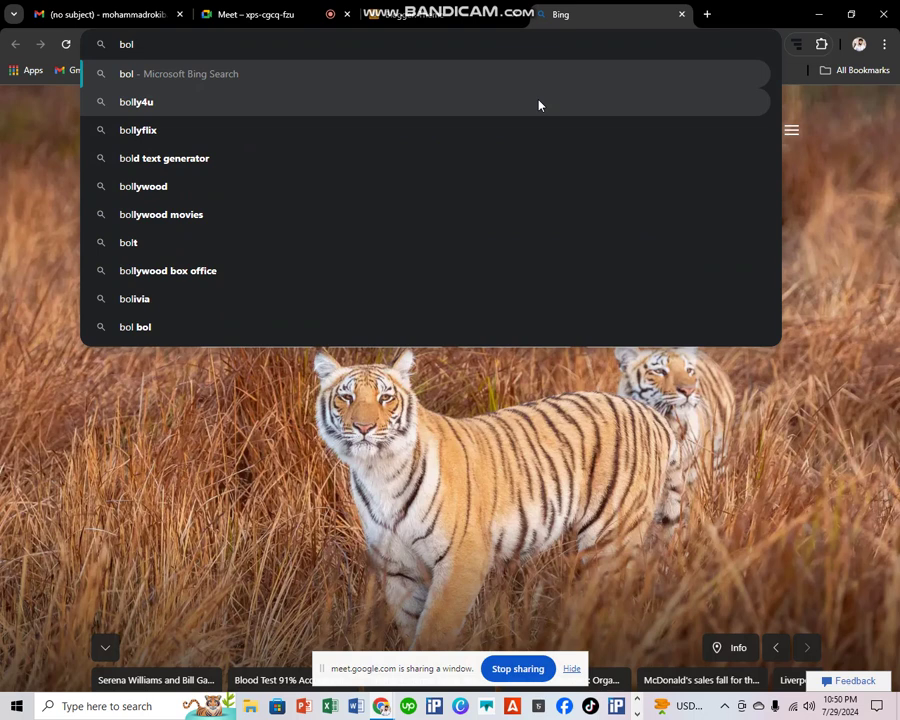
{"action": "type", "text": "ge"}
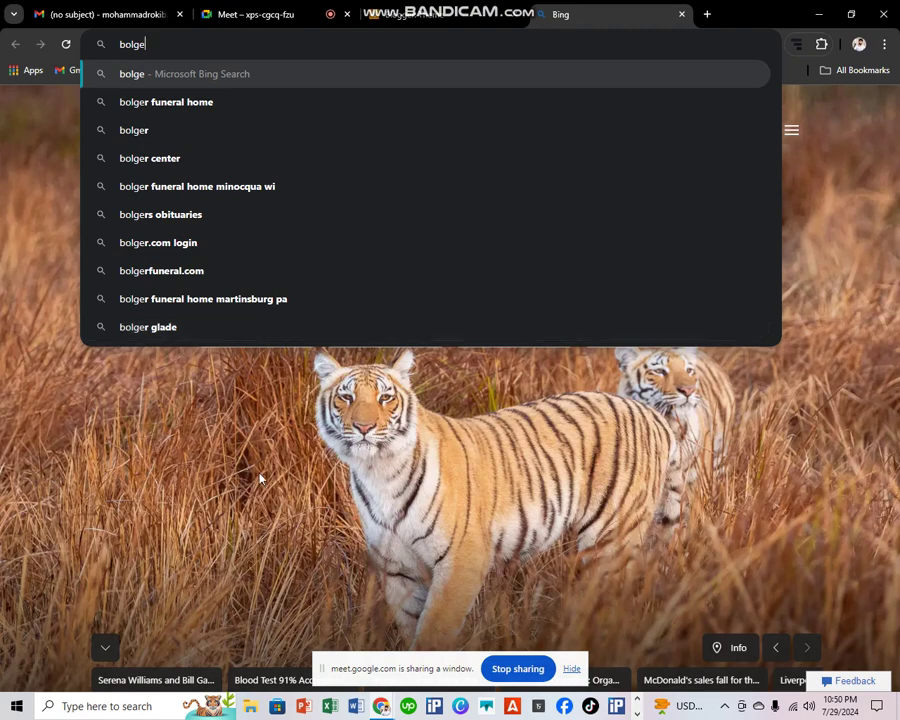
{"action": "type", "text": "r"}
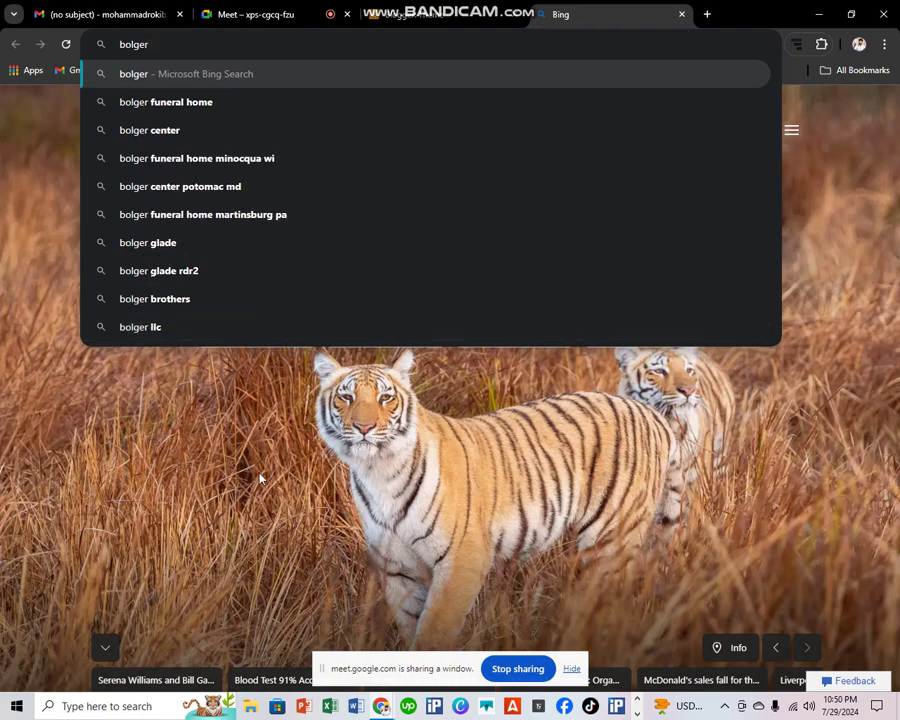
{"action": "type", "text": " t"}
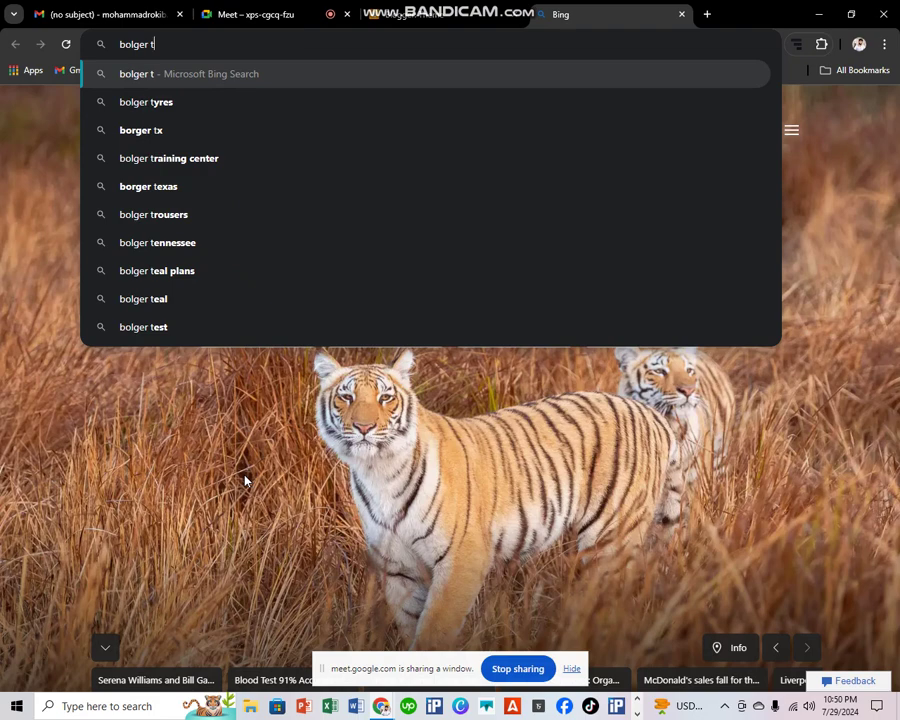
{"action": "type", "text": "em"}
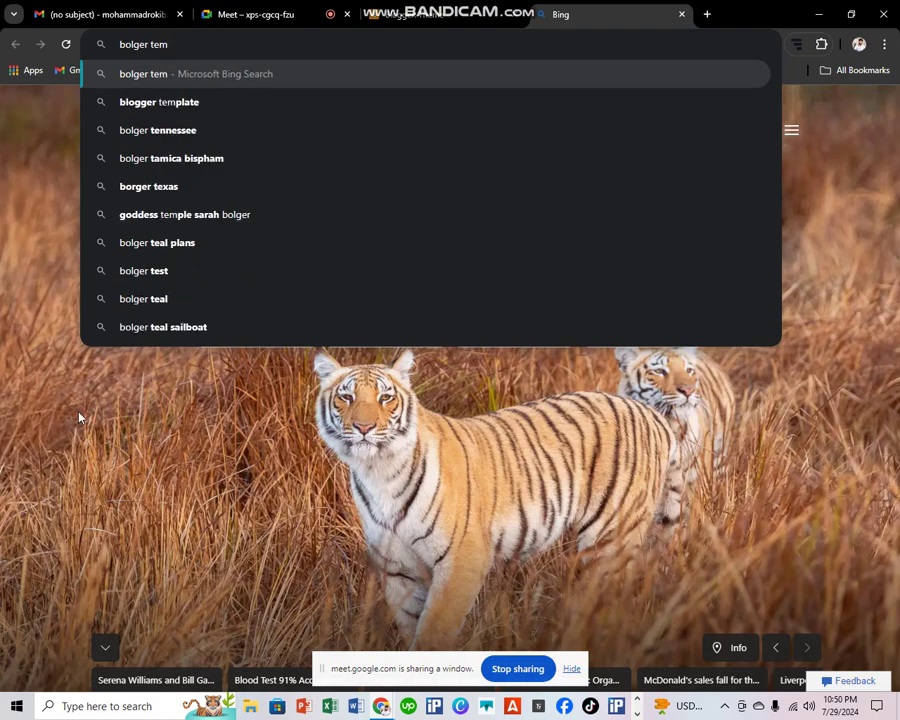
{"action": "left_click", "coordinate": [194, 104]}
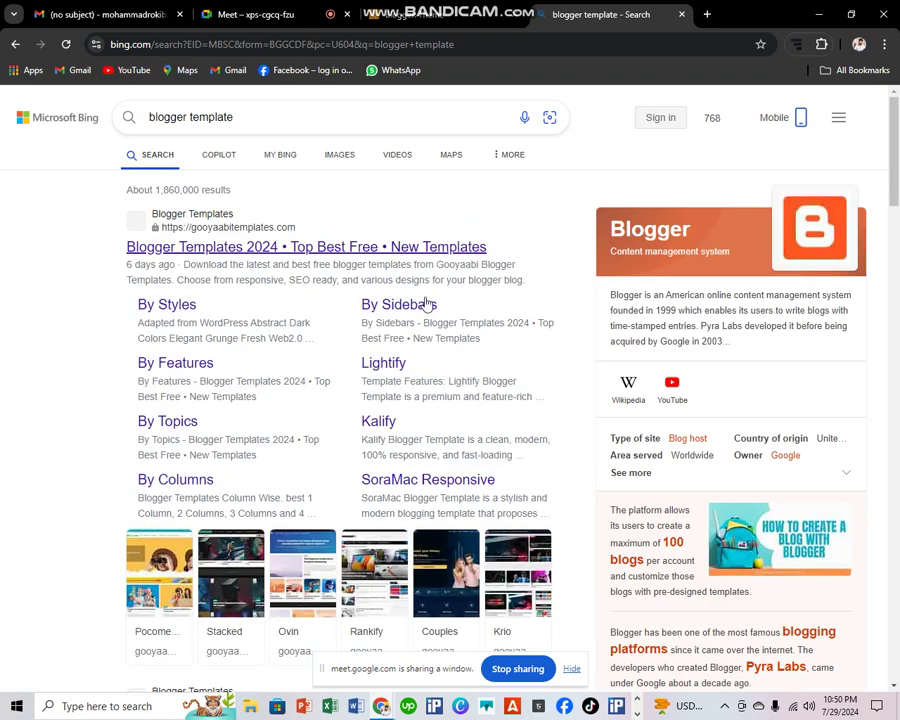
- Open the Gooyaabi Templates site from the search results and go to its Movie topic templates
{"action": "left_click", "coordinate": [287, 249]}
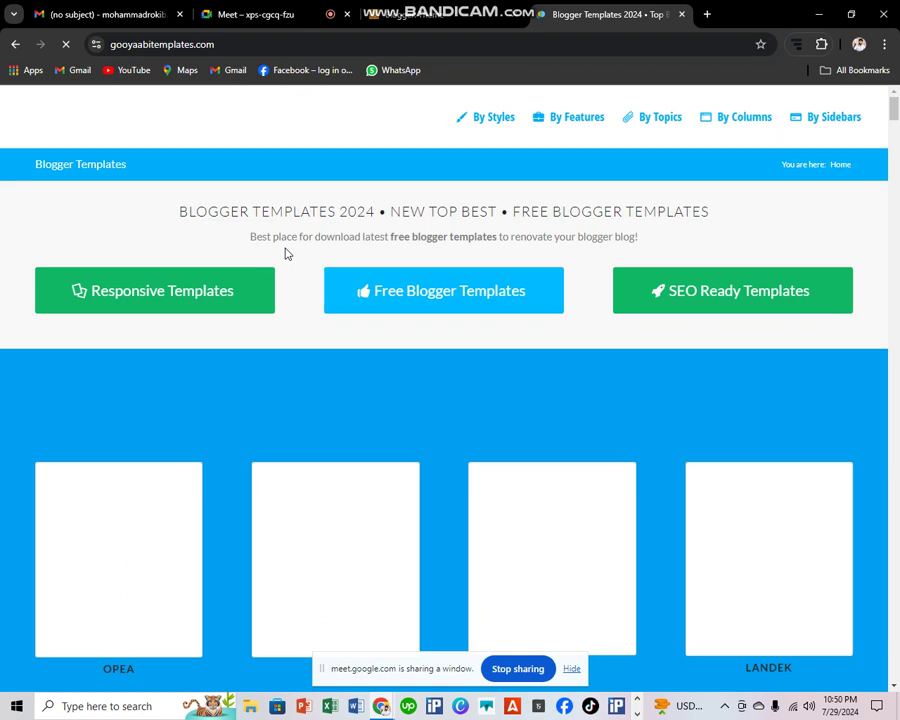
{"action": "scroll", "coordinate": [444, 393], "scroll_direction": "down", "scroll_amount": 1}
{"action": "scroll", "coordinate": [445, 393], "scroll_direction": "up", "scroll_amount": 1}
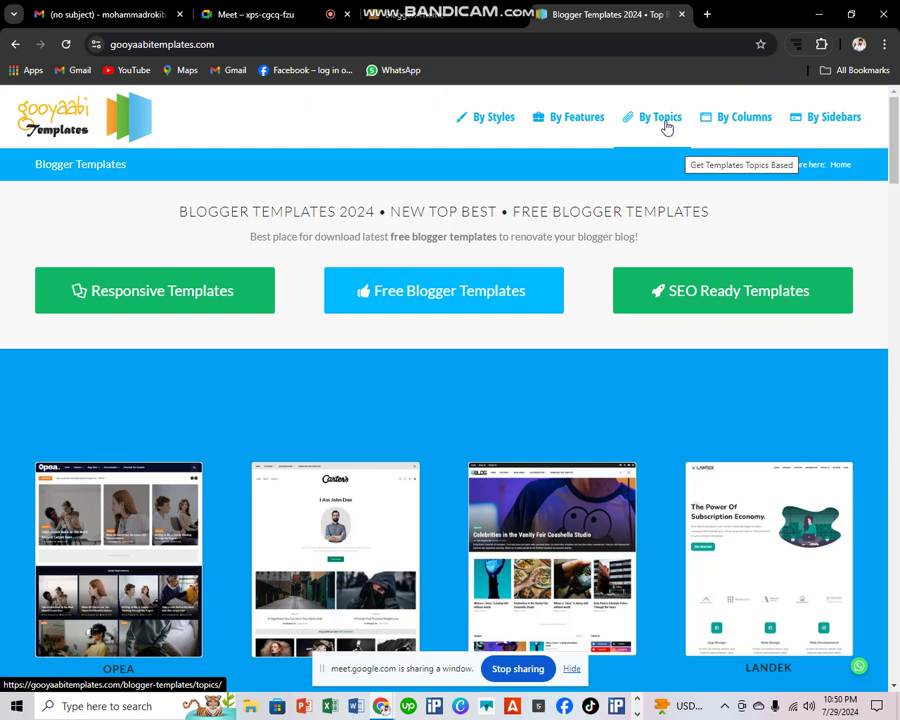
{"action": "left_click", "coordinate": [650, 120]}
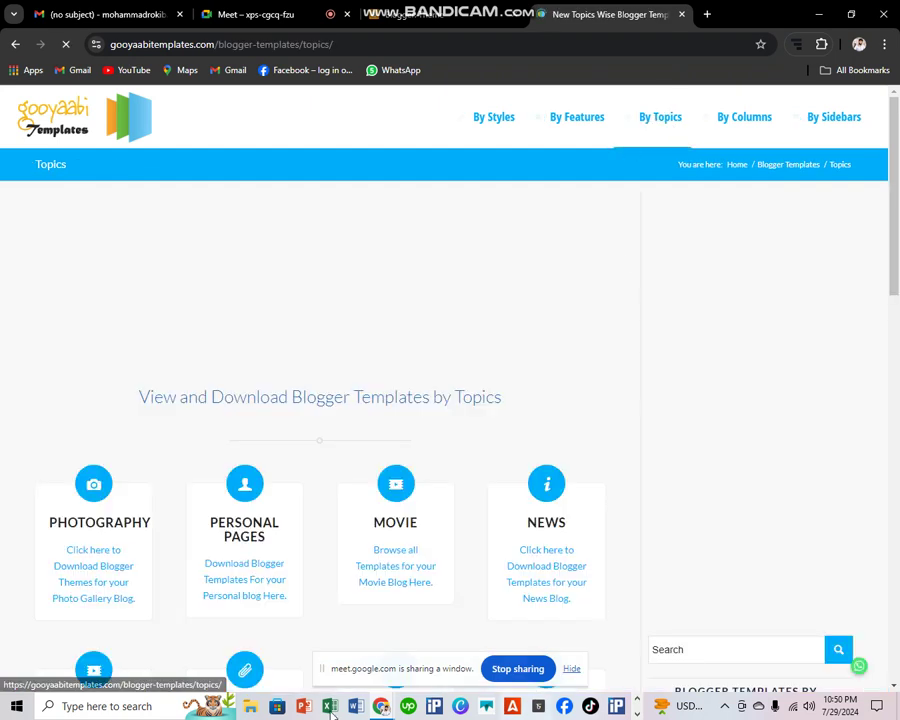
{"action": "scroll", "coordinate": [258, 437], "scroll_direction": "down", "scroll_amount": 3}
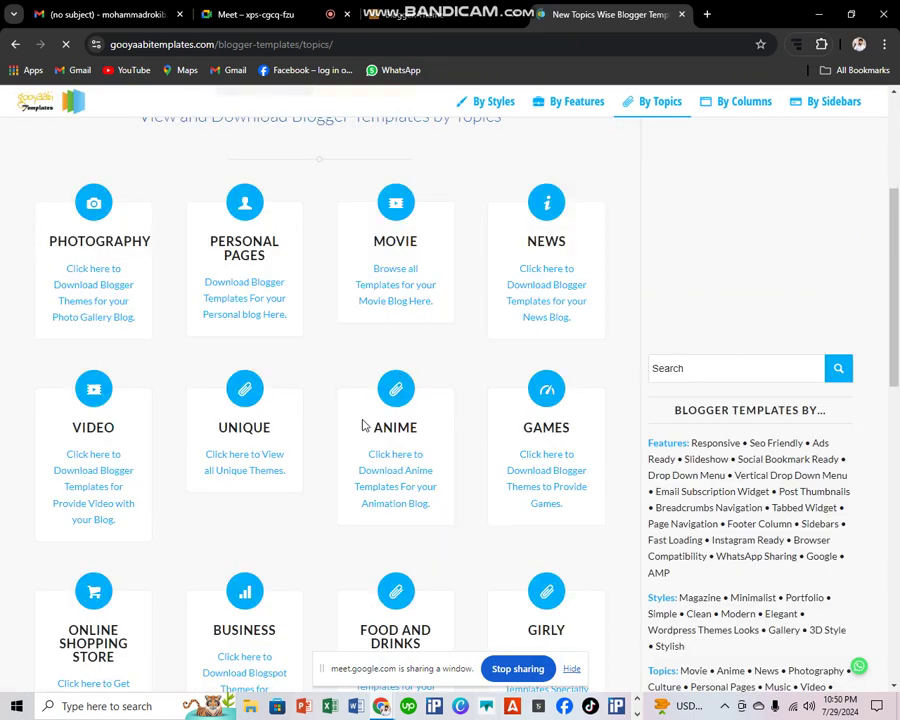
{"action": "left_click", "coordinate": [392, 287]}
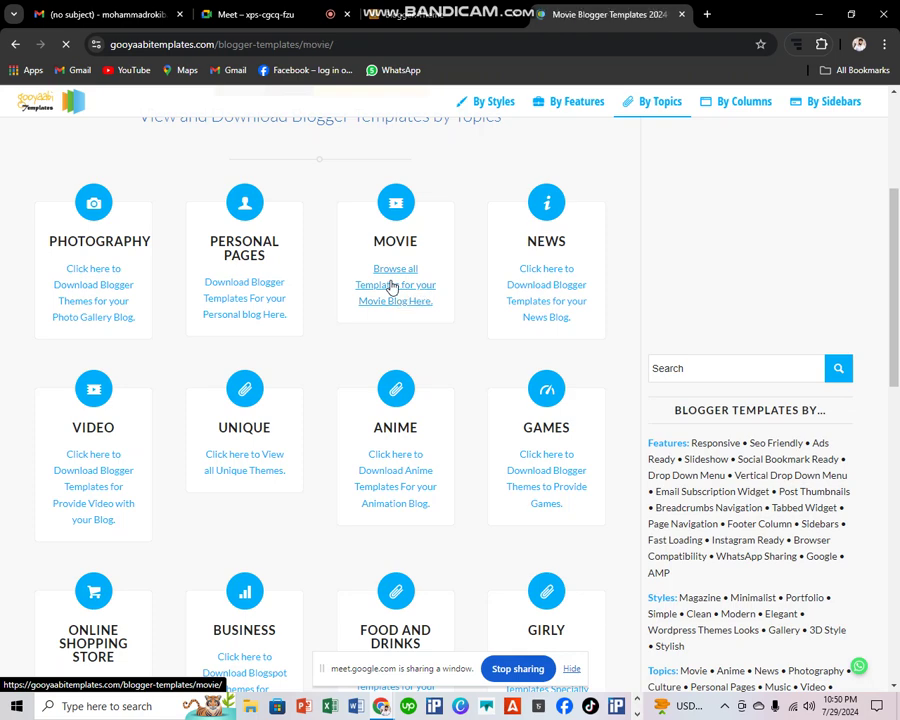
- Examine the designs on the first and second pages of the movie Blogger templates
{"action": "scroll", "coordinate": [391, 287], "scroll_direction": "down", "scroll_amount": 1}
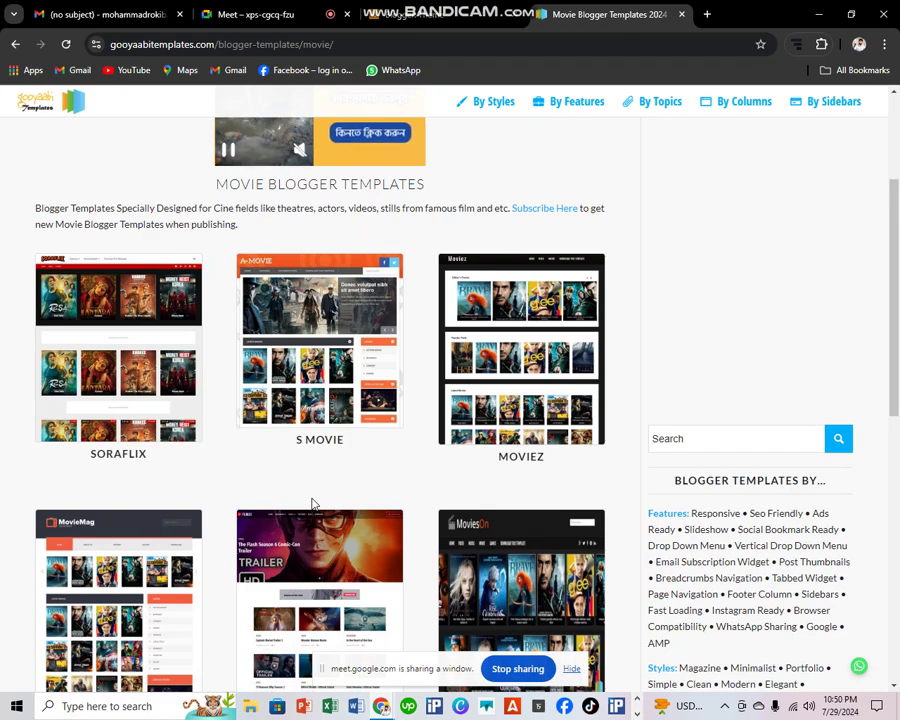
{"action": "scroll", "coordinate": [312, 503], "scroll_direction": "down", "scroll_amount": 2}
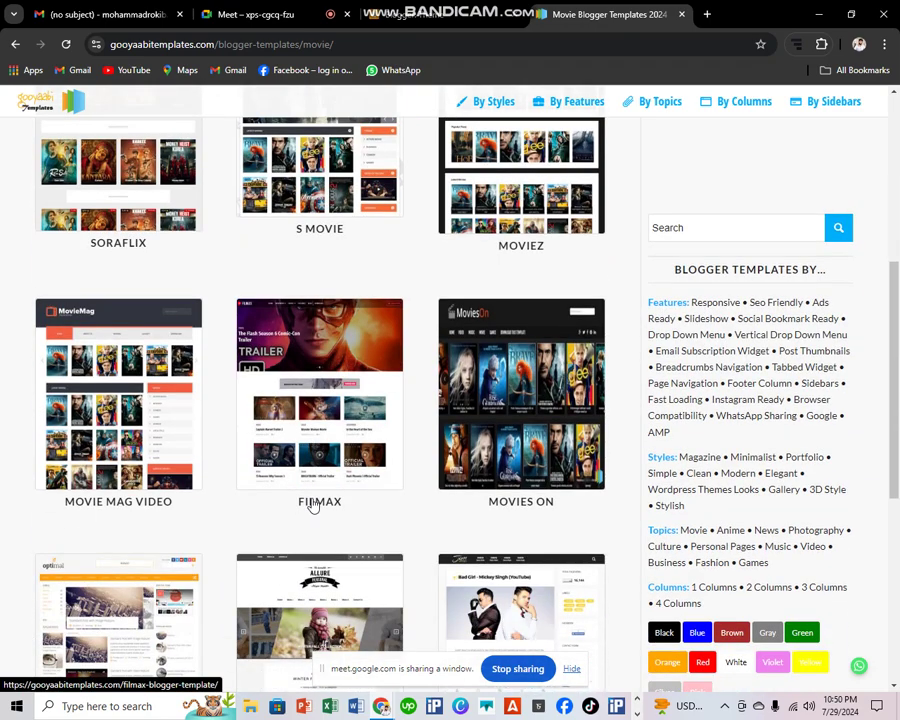
{"action": "scroll", "coordinate": [312, 505], "scroll_direction": "down", "scroll_amount": 3}
{"action": "scroll", "coordinate": [312, 505], "scroll_direction": "up", "scroll_amount": 5}
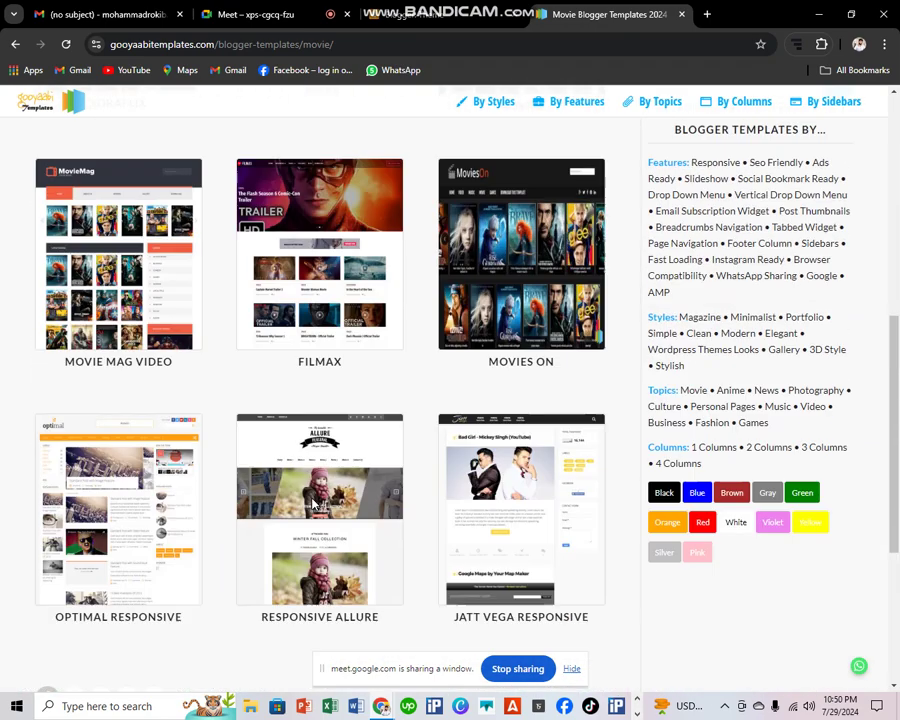
{"action": "scroll", "coordinate": [312, 505], "scroll_direction": "down", "scroll_amount": 1}
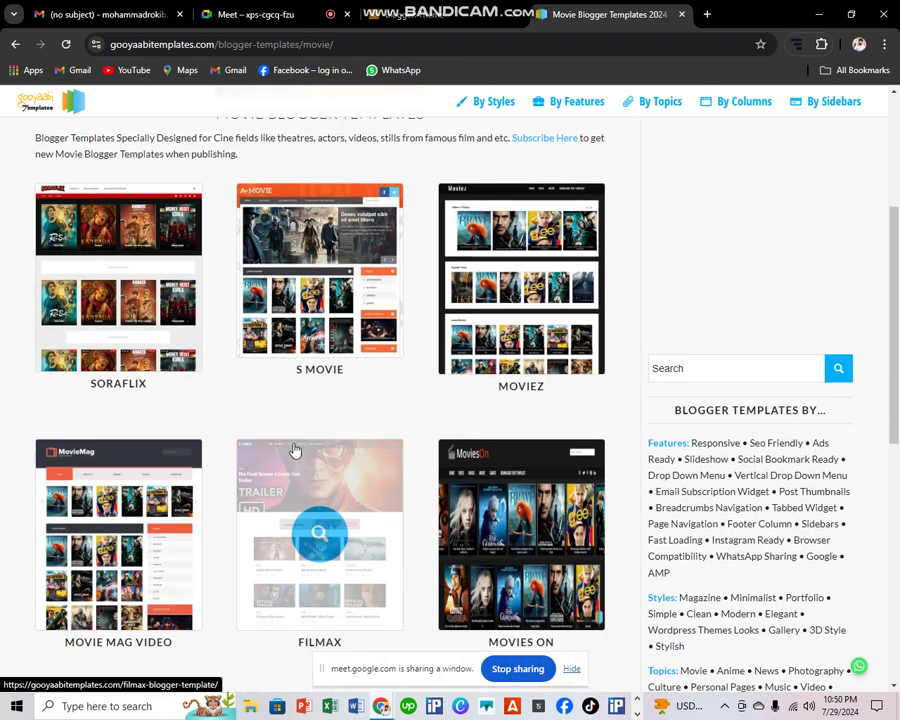
{"action": "scroll", "coordinate": [295, 450], "scroll_direction": "down", "scroll_amount": 2}
{"action": "scroll", "coordinate": [295, 450], "scroll_direction": "down", "scroll_amount": 2}
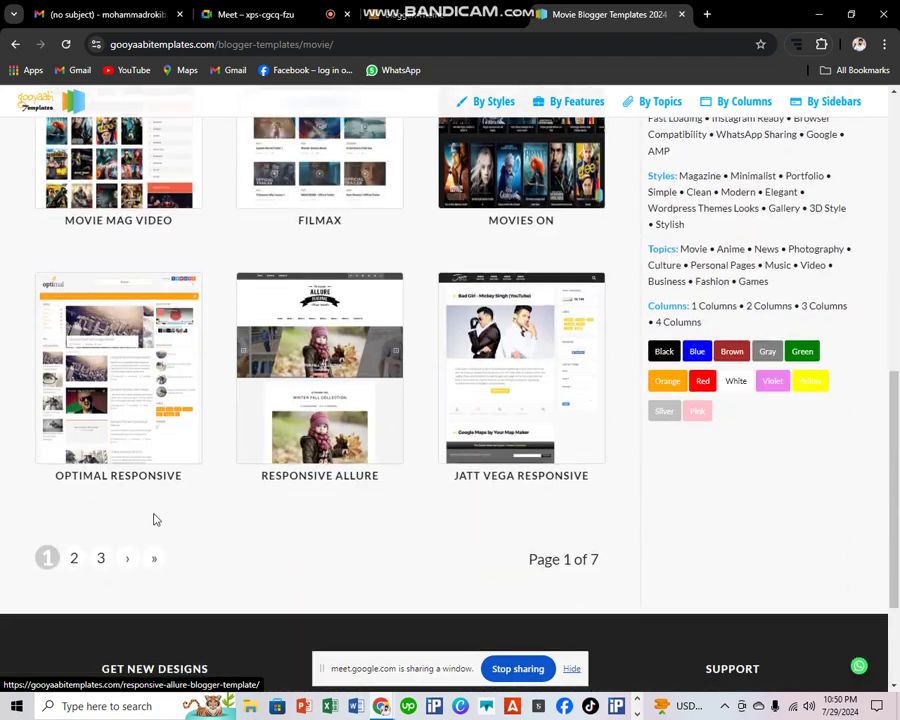
{"action": "left_click", "coordinate": [72, 564]}
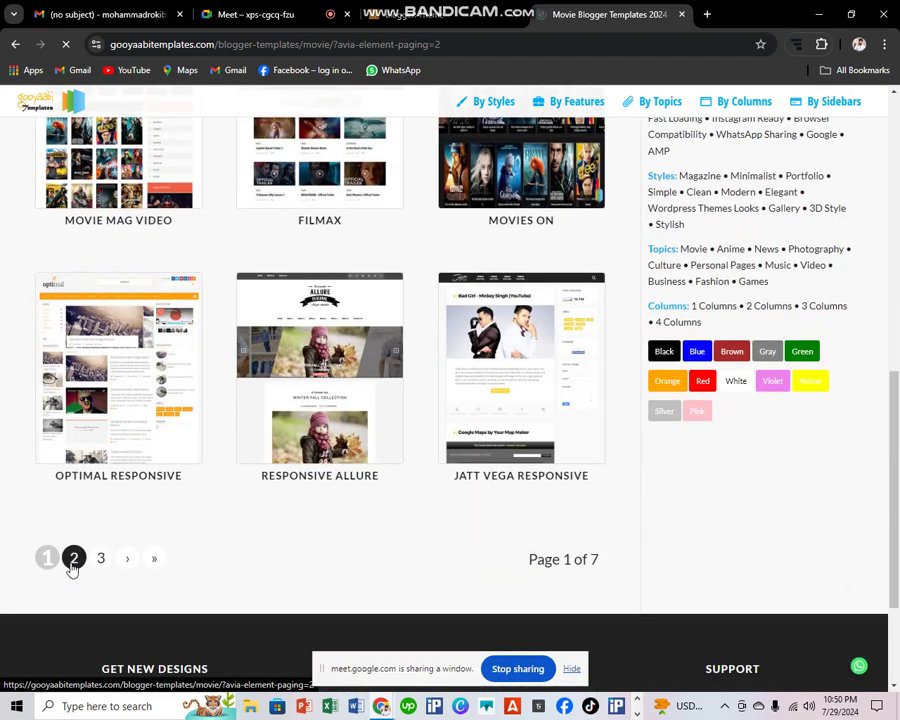
{"action": "scroll", "coordinate": [152, 556], "scroll_direction": "down", "scroll_amount": 2}
{"action": "scroll", "coordinate": [152, 556], "scroll_direction": "down", "scroll_amount": 2}
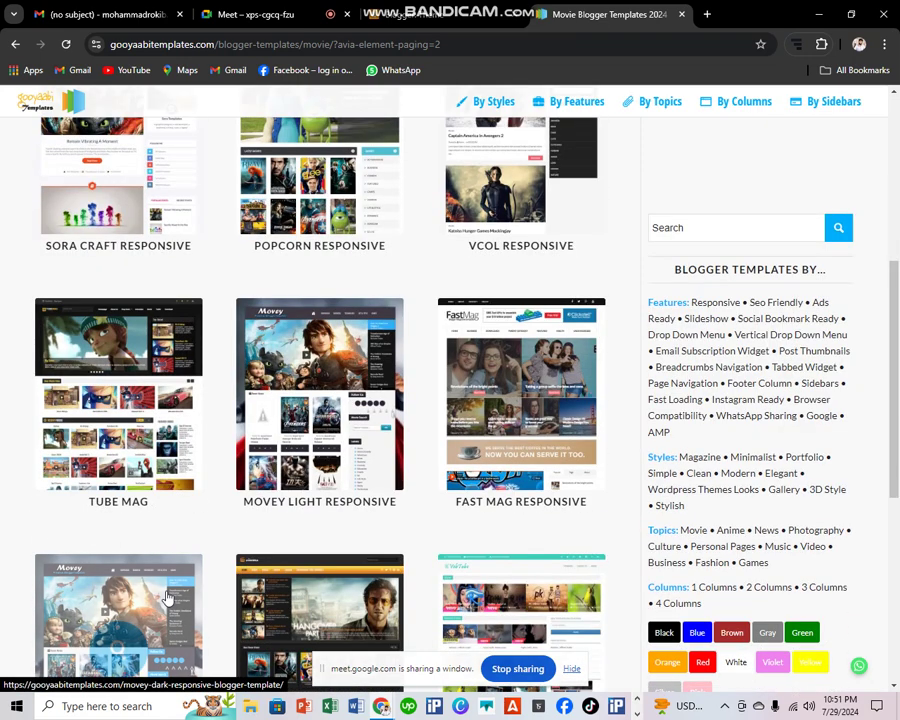
{"action": "scroll", "coordinate": [168, 597], "scroll_direction": "down", "scroll_amount": 2}
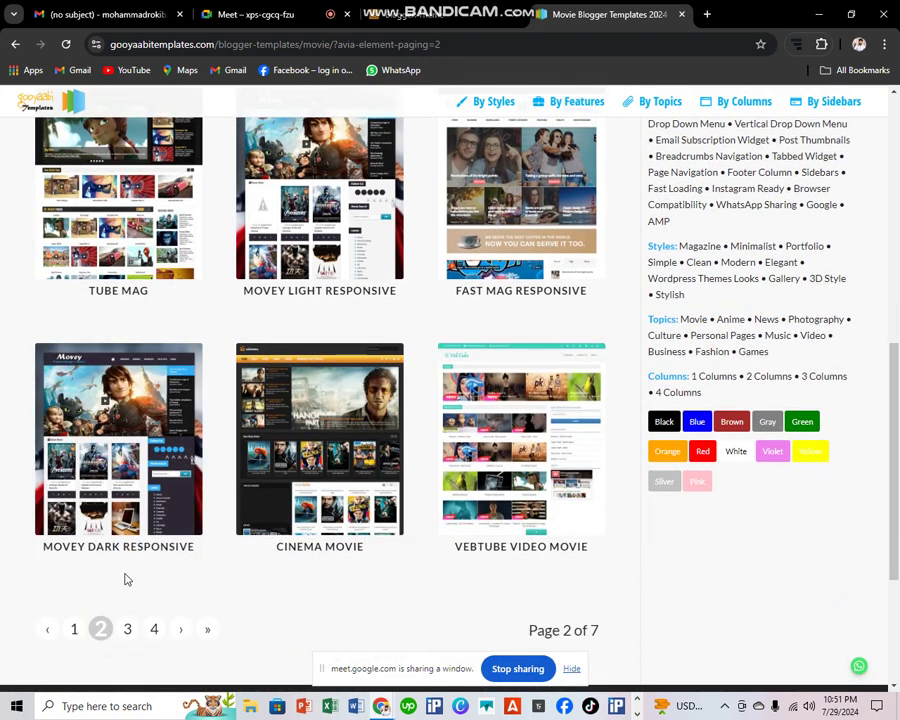
{"action": "scroll", "coordinate": [130, 567], "scroll_direction": "up", "scroll_amount": 1}
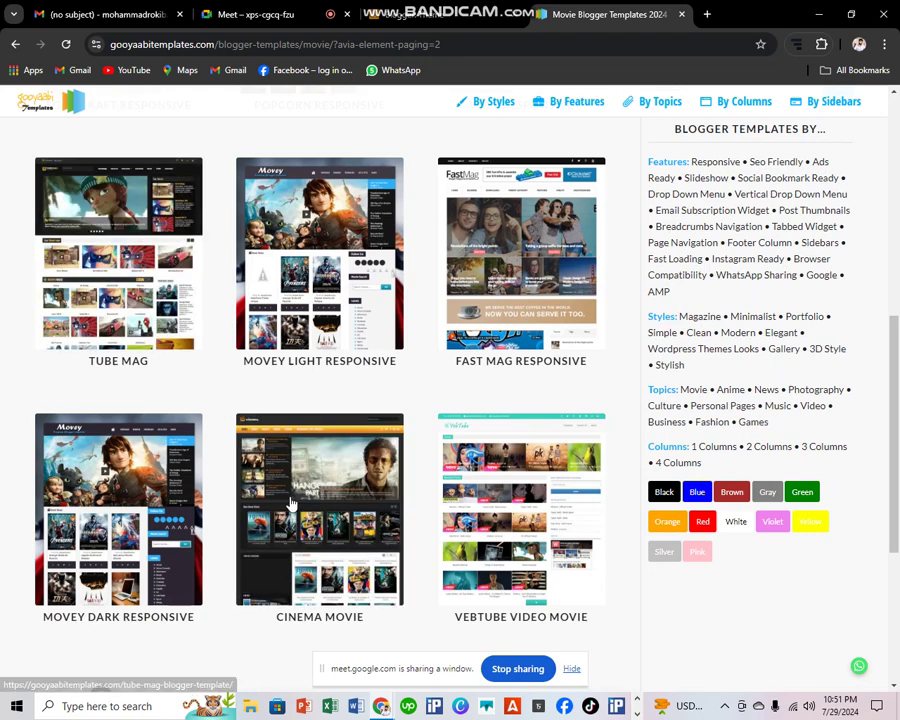
- Try to open the Cinema Movie template and dismiss the advertisement
{"action": "left_click", "coordinate": [349, 530]}
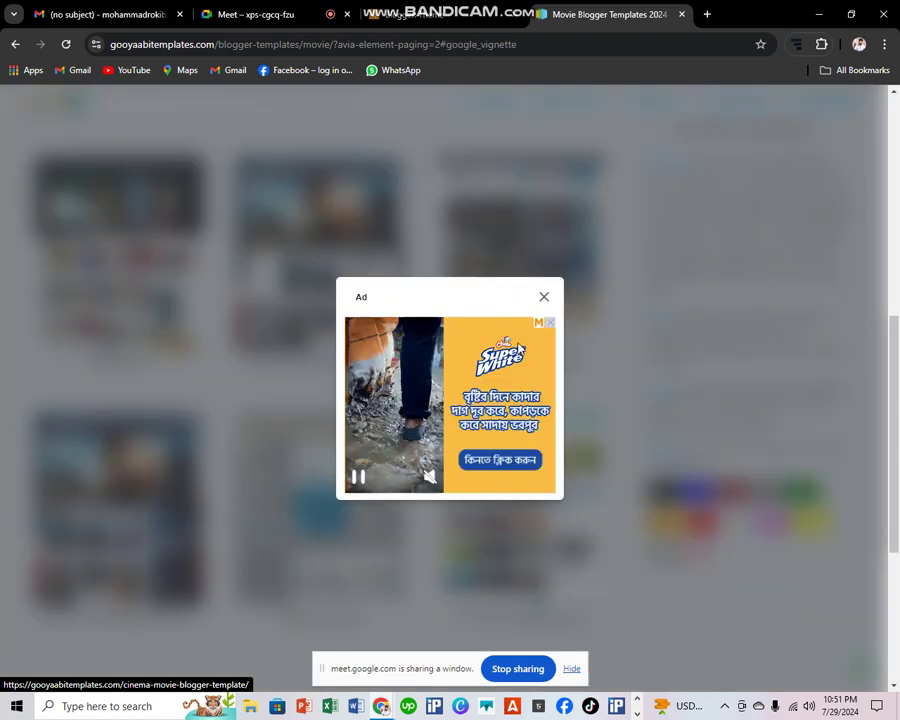
{"action": "left_click", "coordinate": [544, 296]}
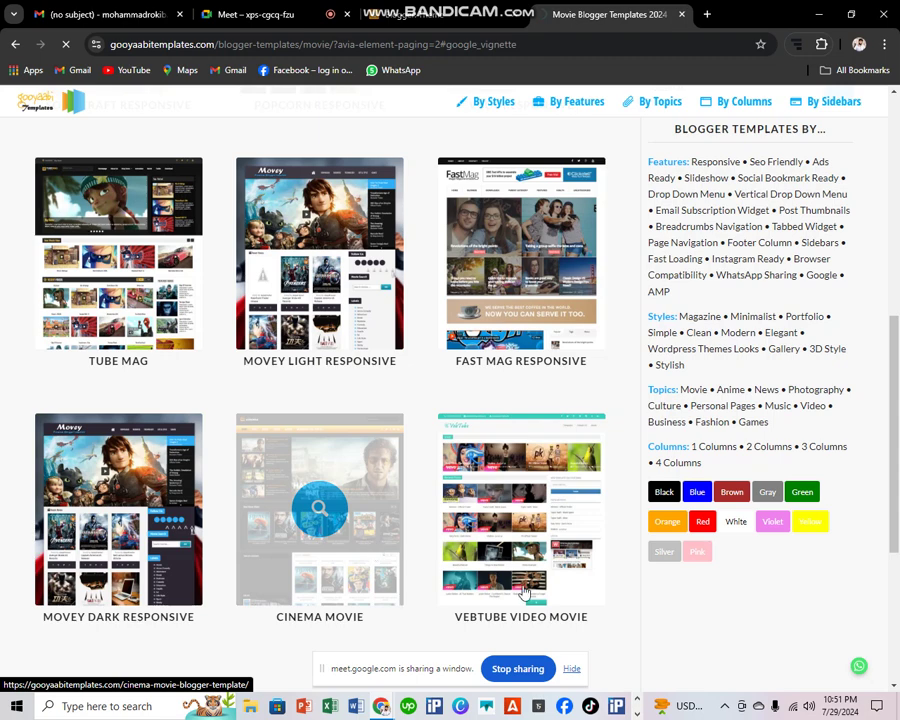
{"action": "scroll", "coordinate": [336, 563], "scroll_direction": "down", "scroll_amount": 3}
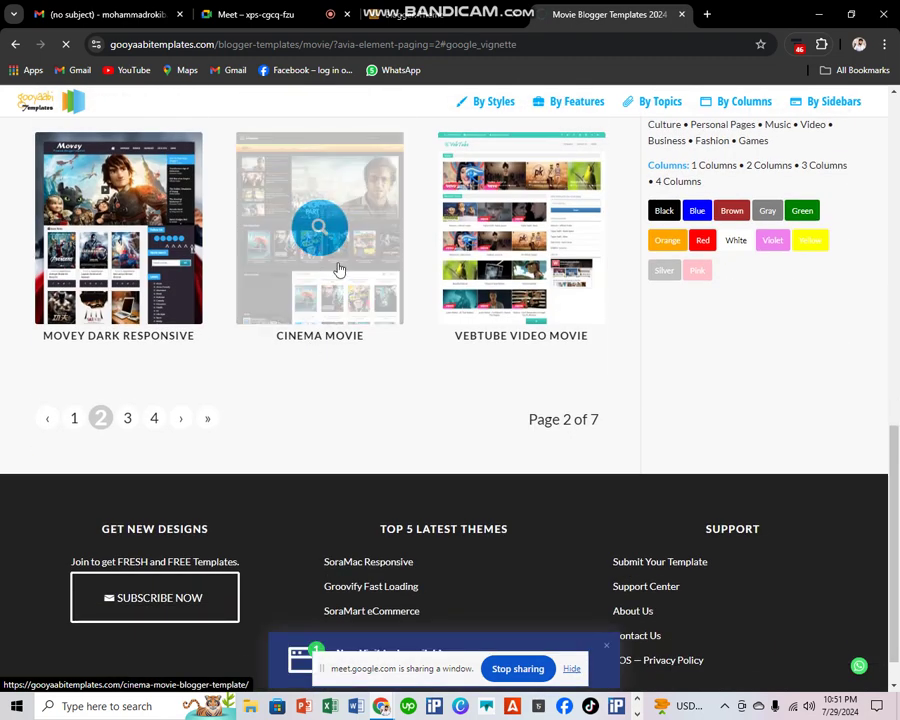
{"action": "scroll", "coordinate": [338, 270], "scroll_direction": "up", "scroll_amount": 2}
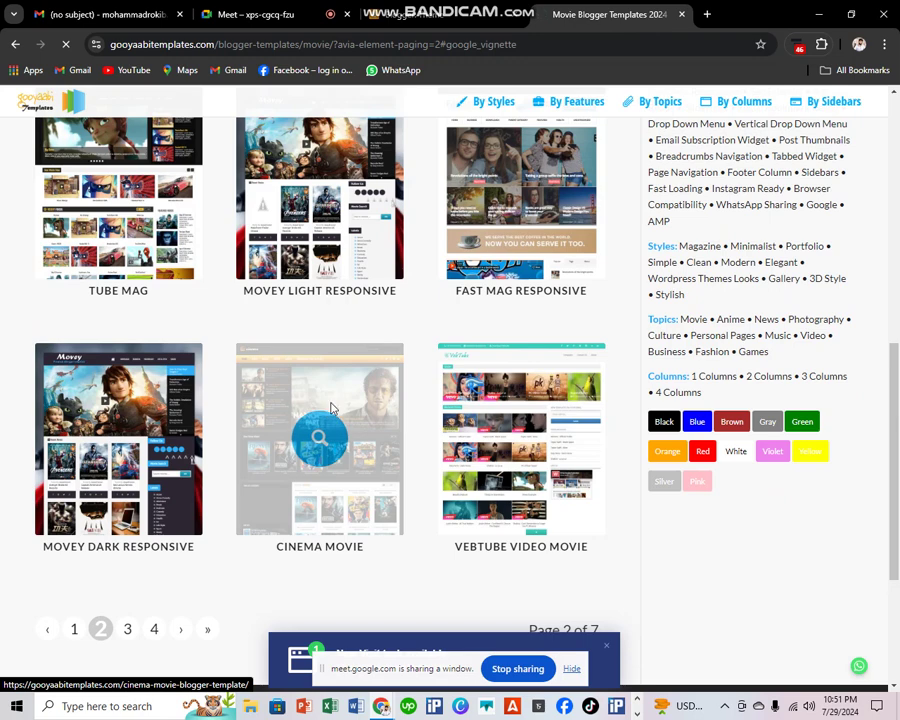
{"action": "scroll", "coordinate": [331, 412], "scroll_direction": "down", "scroll_amount": 2}
{"action": "scroll", "coordinate": [600, 325], "scroll_direction": "up", "scroll_amount": 1}
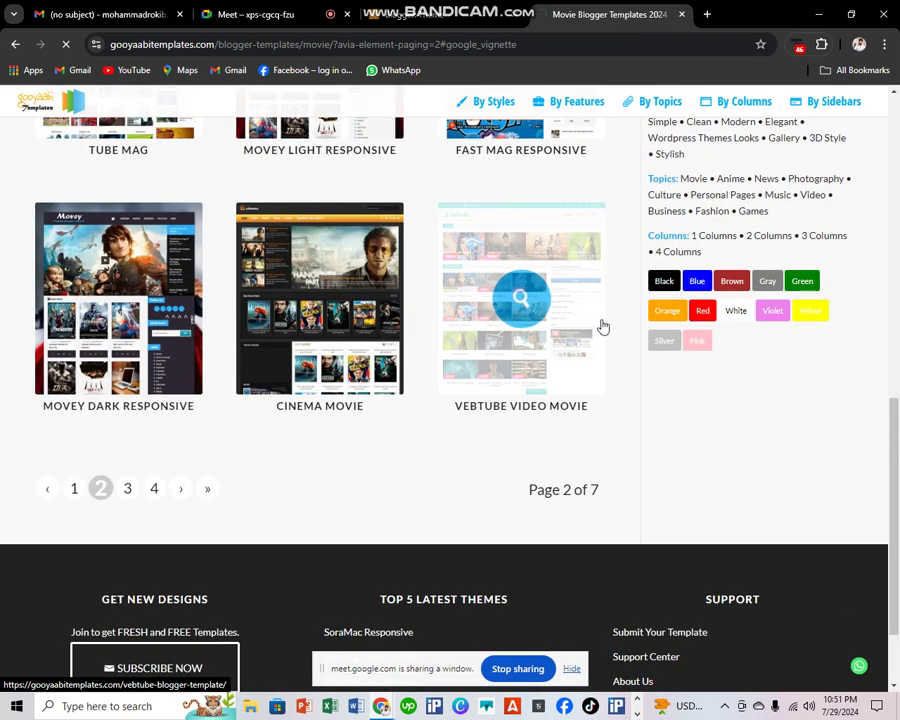
- Open the VebTube Video Movie template page, examine its preview image and return to the template list
{"action": "left_click", "coordinate": [478, 322]}
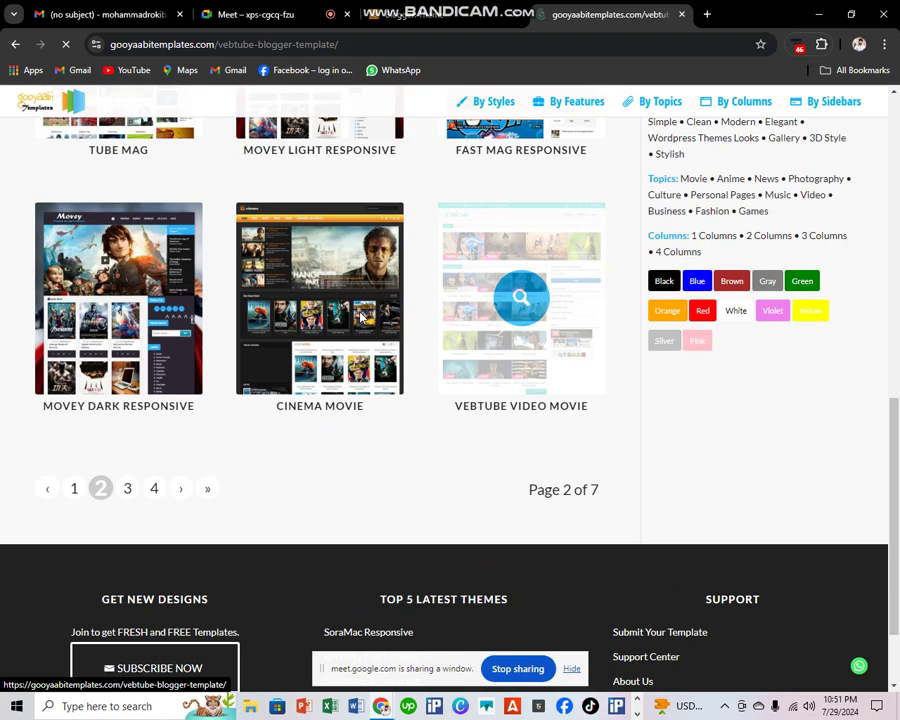
{"action": "scroll", "coordinate": [308, 364], "scroll_direction": "down", "scroll_amount": 3}
{"action": "scroll", "coordinate": [308, 364], "scroll_direction": "down", "scroll_amount": 3}
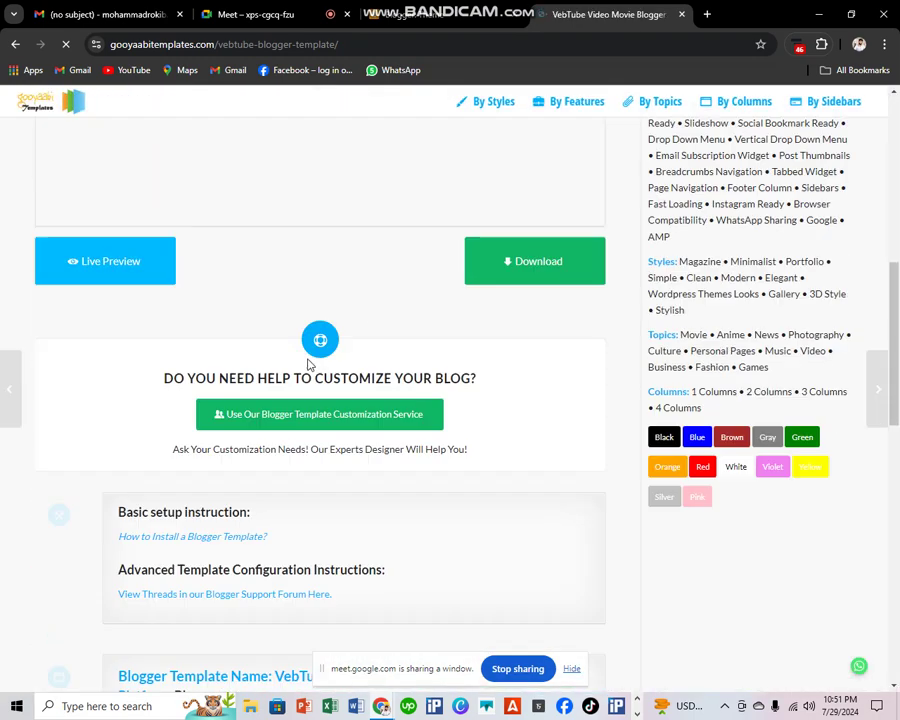
{"action": "scroll", "coordinate": [308, 364], "scroll_direction": "up", "scroll_amount": 3}
{"action": "scroll", "coordinate": [310, 365], "scroll_direction": "up", "scroll_amount": 2}
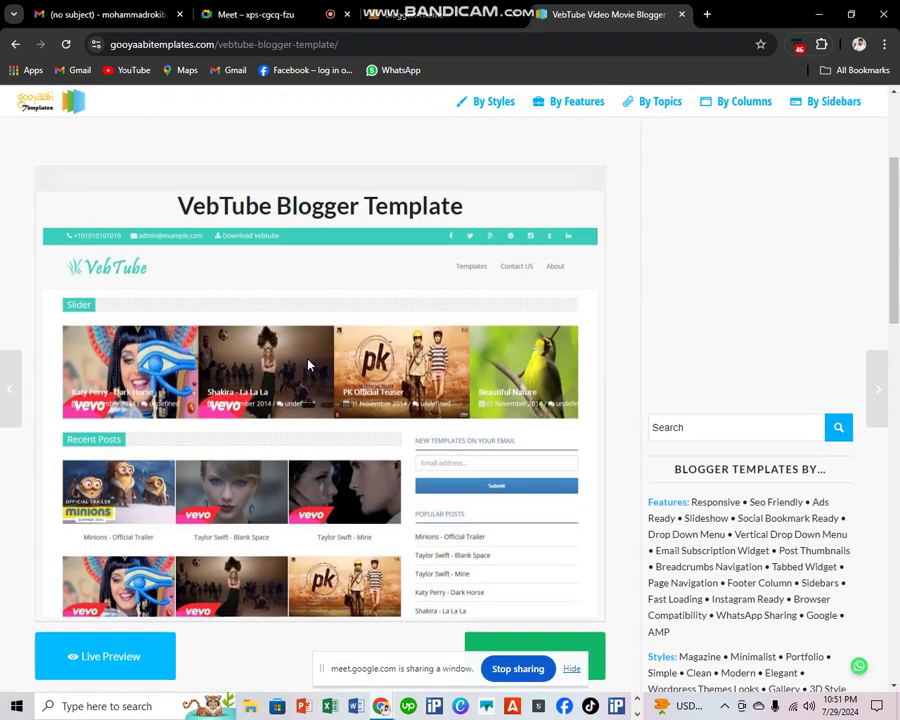
{"action": "scroll", "coordinate": [297, 377], "scroll_direction": "down", "scroll_amount": 1}
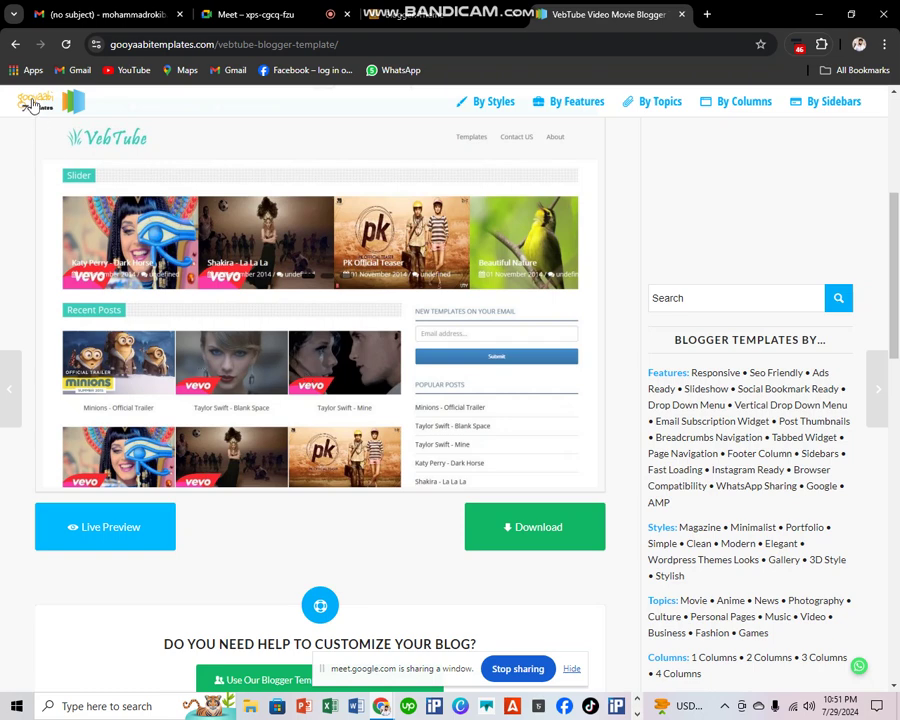
{"action": "left_click", "coordinate": [15, 44]}
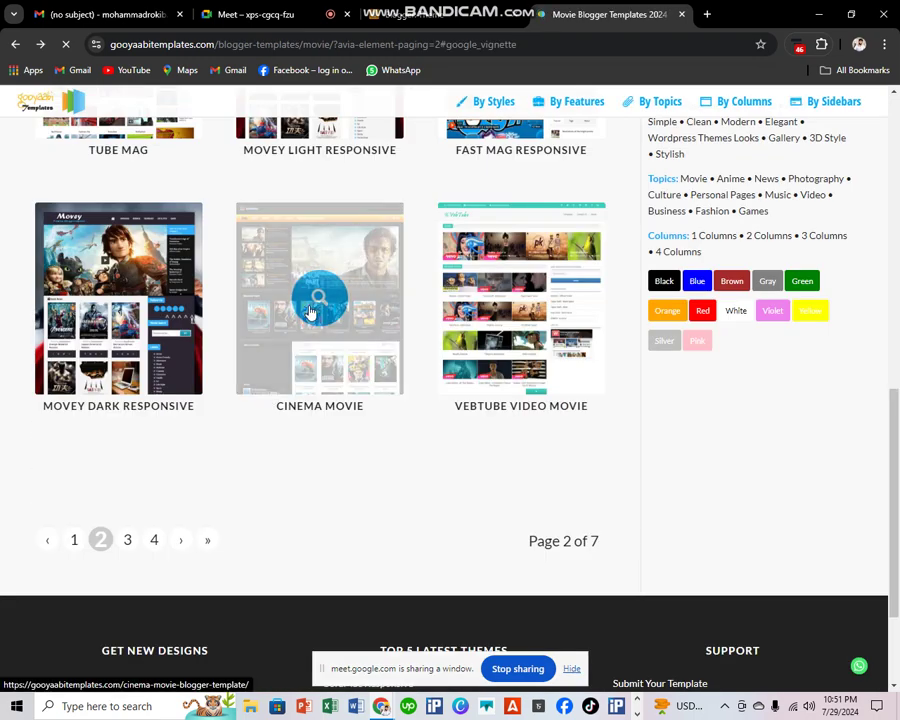
- Open the Cinema Movie template page, check its preview image and download the template
{"action": "left_click", "coordinate": [267, 335]}
{"action": "scroll", "coordinate": [255, 368], "scroll_direction": "down", "scroll_amount": 2}
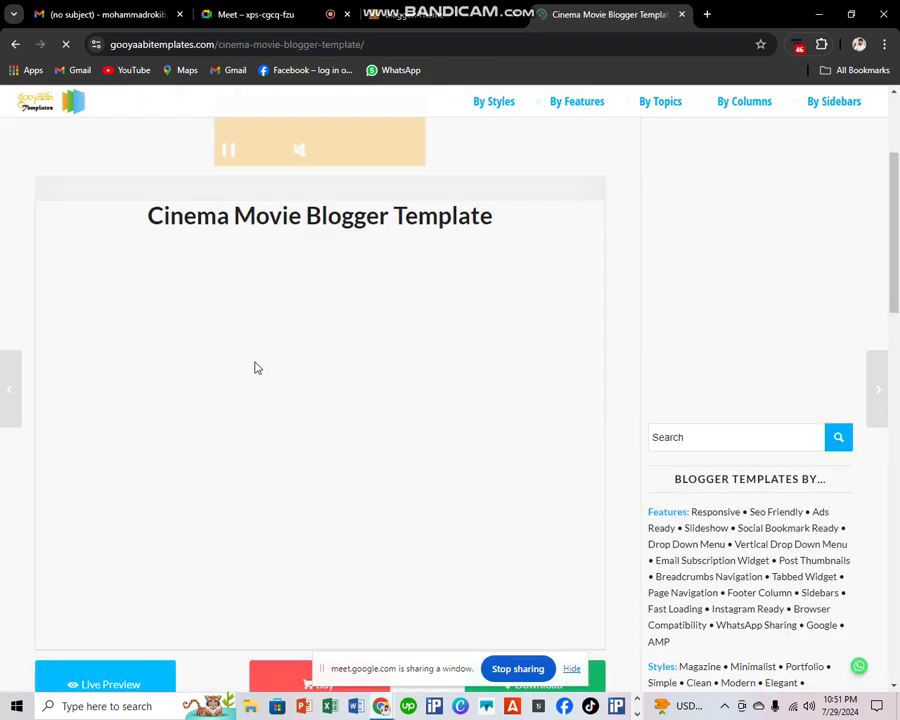
{"action": "scroll", "coordinate": [255, 368], "scroll_direction": "down", "scroll_amount": 2}
{"action": "scroll", "coordinate": [253, 367], "scroll_direction": "up", "scroll_amount": 1}
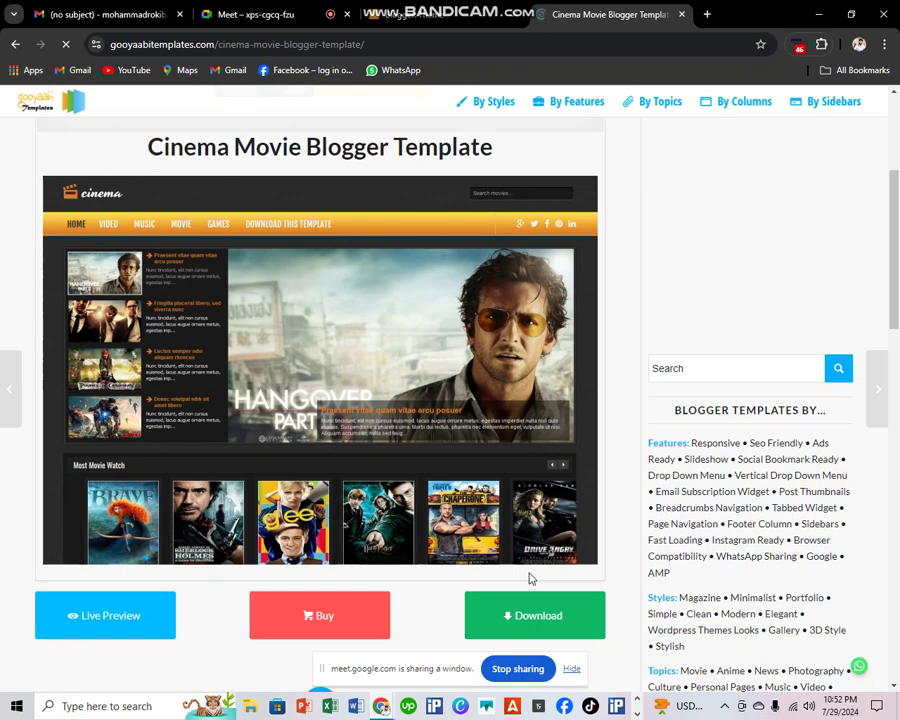
{"action": "left_click", "coordinate": [549, 621]}
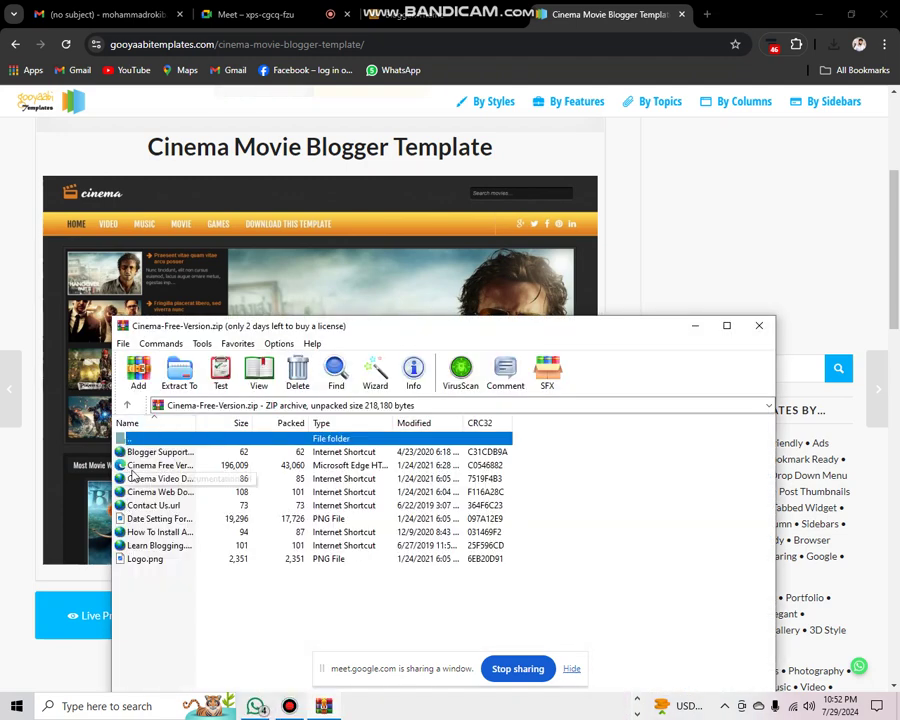
- View the Cinema Free Version.xml file from the downloaded archive and look through its code
{"action": "left_click", "coordinate": [131, 469]}
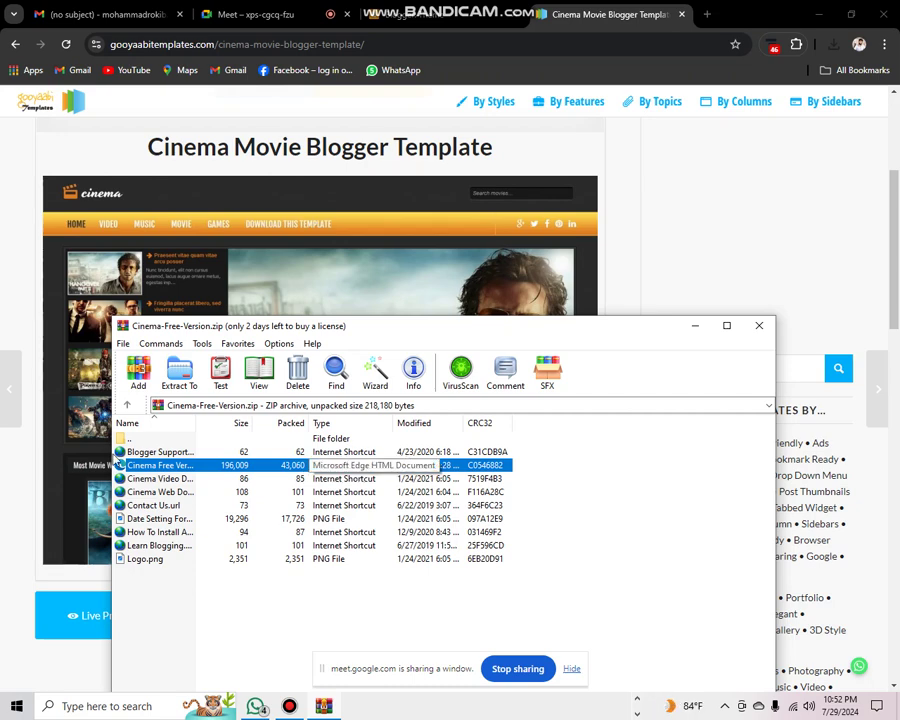
{"action": "right_click", "coordinate": [145, 468]}
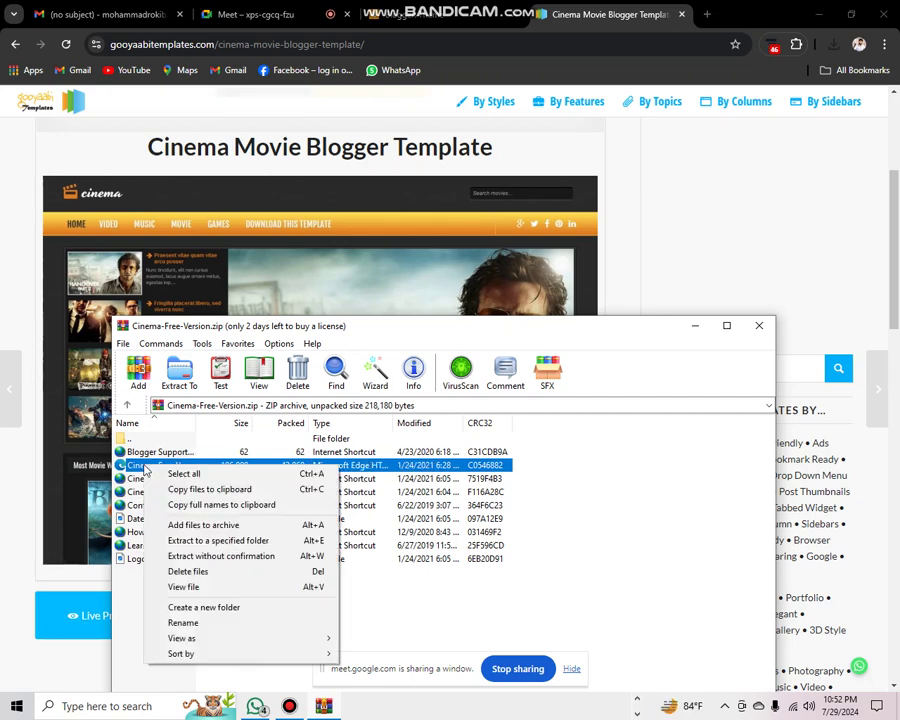
{"action": "left_click", "coordinate": [184, 587]}
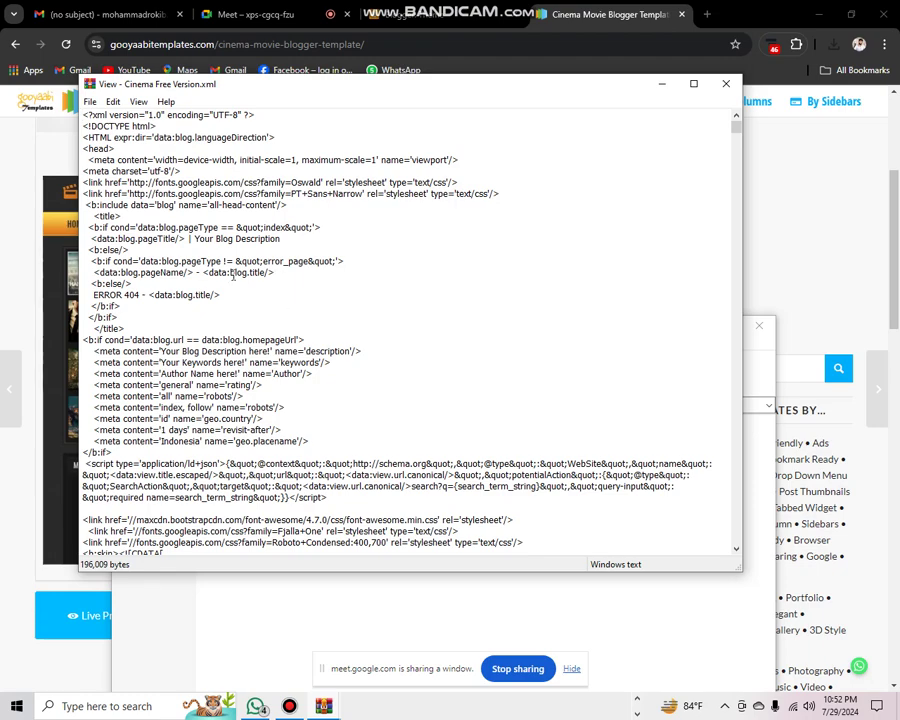
{"action": "scroll", "coordinate": [222, 285], "scroll_direction": "down", "scroll_amount": 9}
{"action": "scroll", "coordinate": [222, 285], "scroll_direction": "up", "scroll_amount": 9}
- Copy the entire code of Cinema Free Version.xml and close both the file viewer and the archive
{"action": "key", "text": "ctrl+a"}
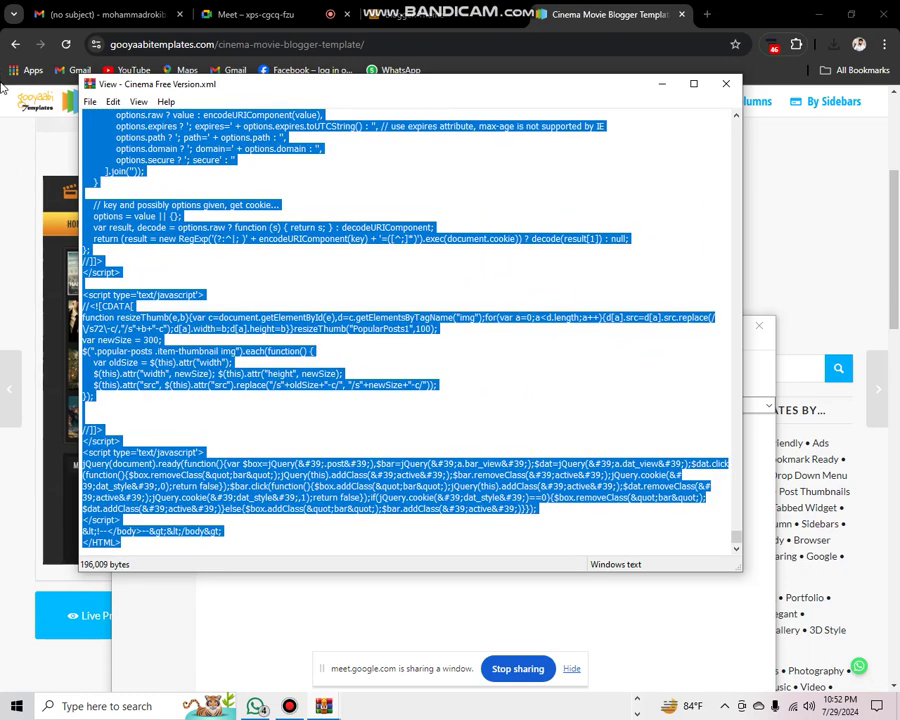
{"action": "right_click", "coordinate": [183, 149]}
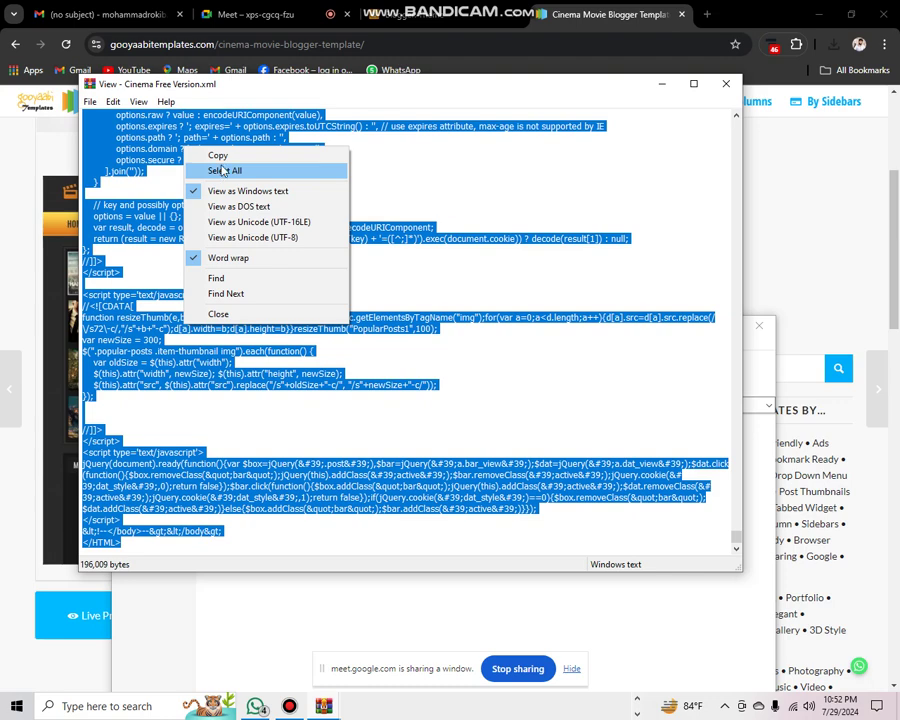
{"action": "left_click", "coordinate": [222, 157]}
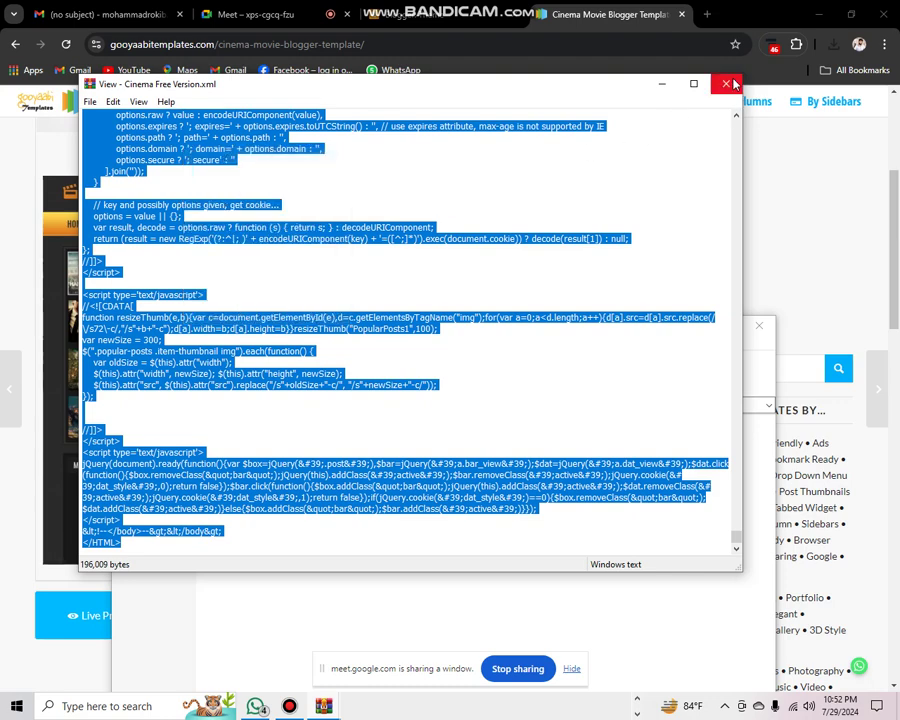
{"action": "key", "text": "Escape"}
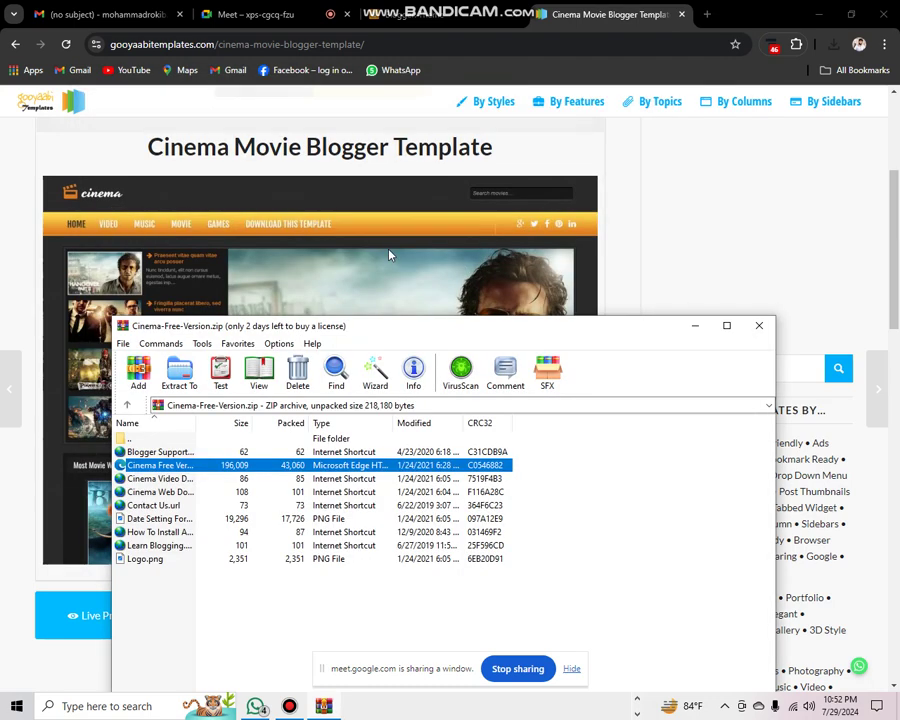
{"action": "left_click", "coordinate": [760, 327]}
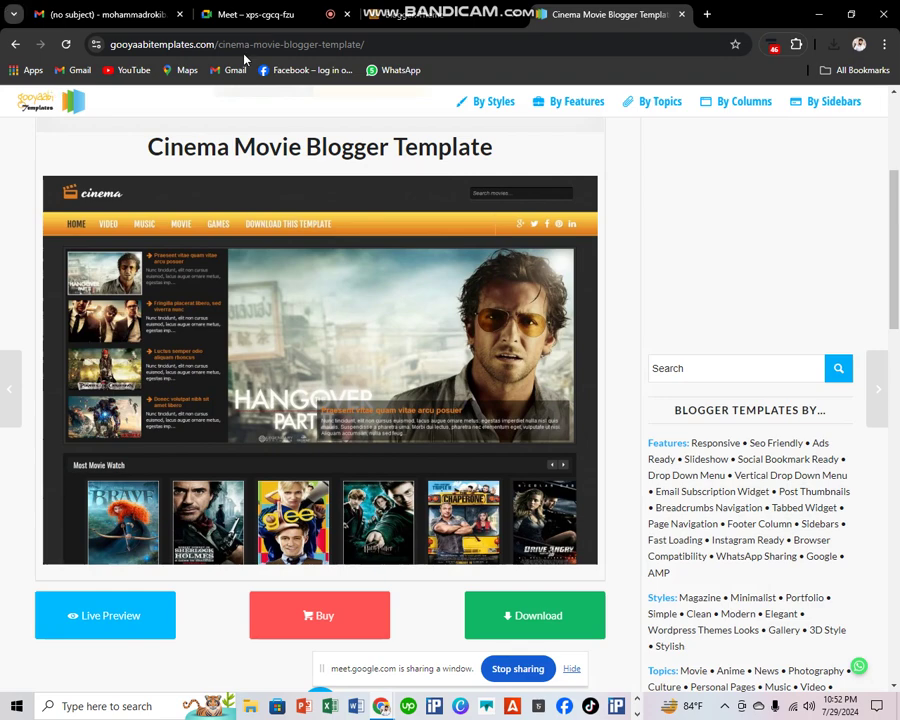
- Return to the Blogger dashboard and open the bangla new movie blog's theme for HTML editing
{"action": "left_click", "coordinate": [396, 16]}
{"action": "left_click", "coordinate": [86, 450]}
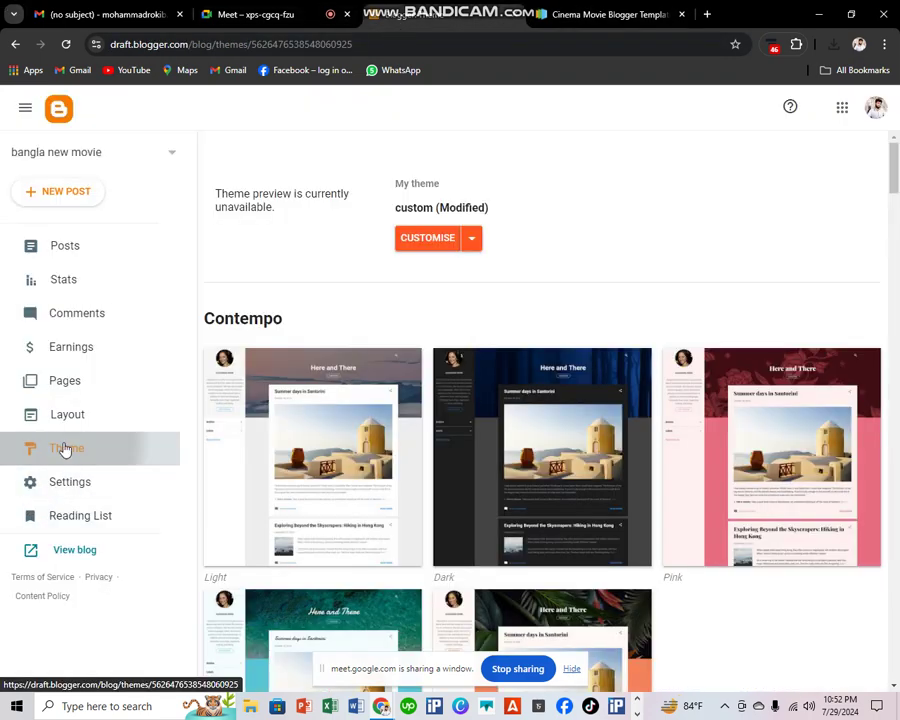
{"action": "left_click", "coordinate": [471, 244]}
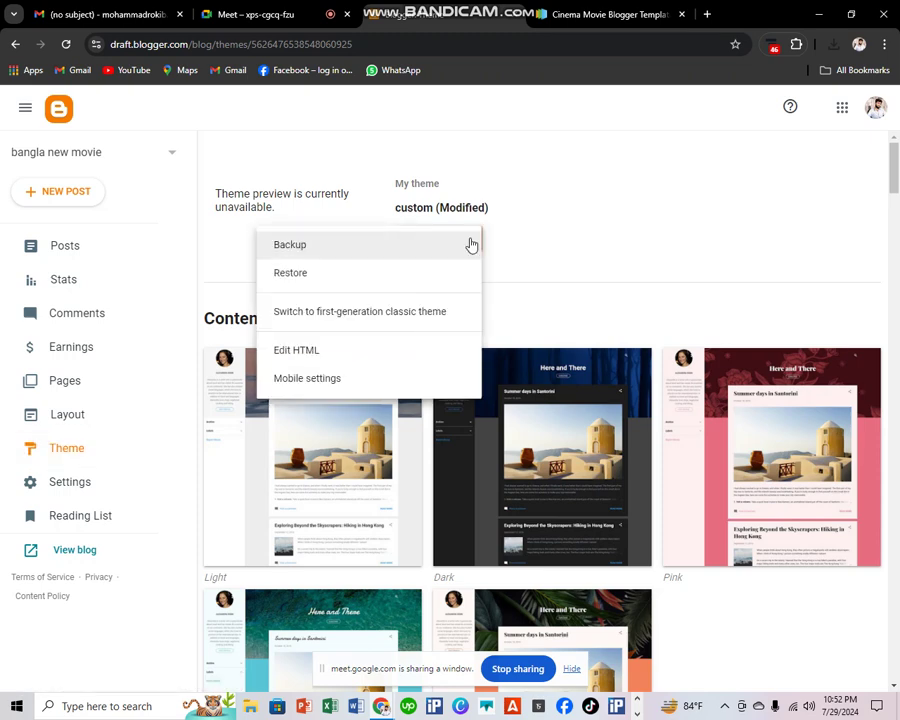
{"action": "left_click", "coordinate": [316, 358]}
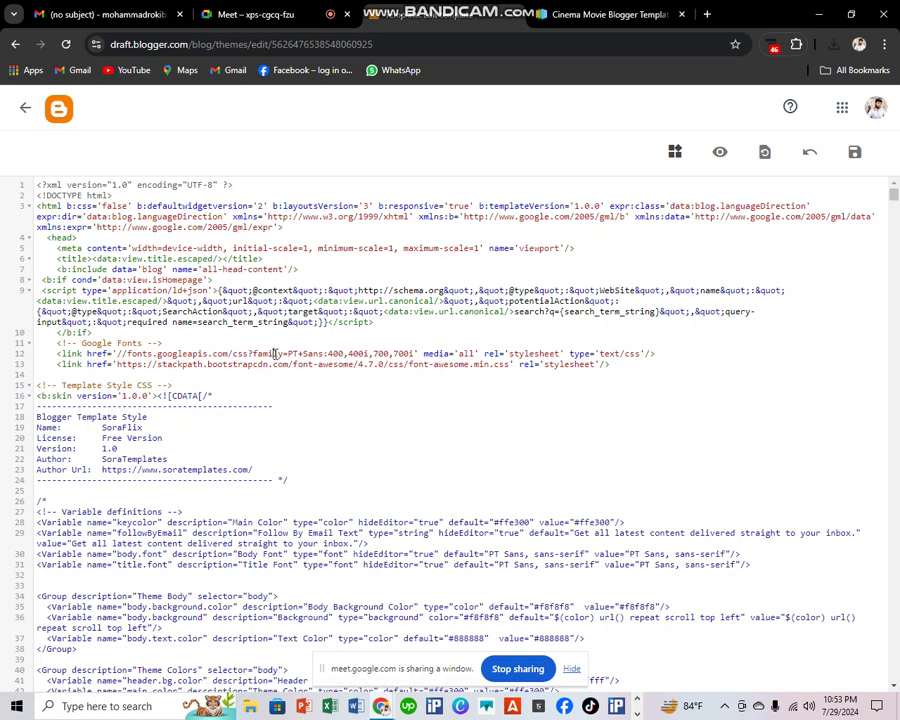
- Replace all of the theme's existing HTML with the copied Cinema template code and save it
{"action": "key", "text": "ctrl+a"}
{"action": "key", "text": "BackSpace"}
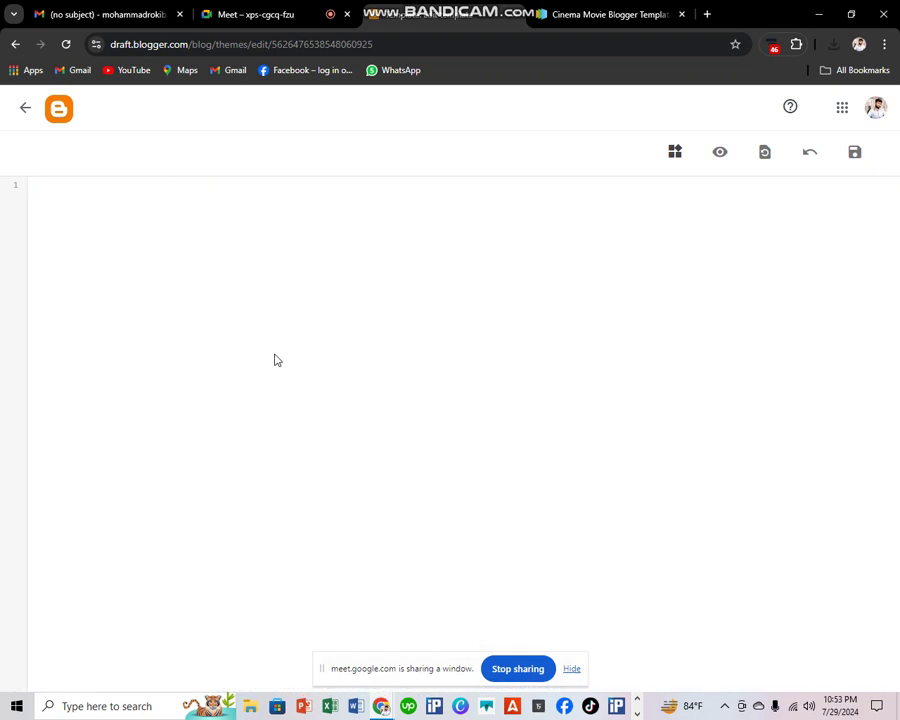
{"action": "right_click", "coordinate": [177, 261]}
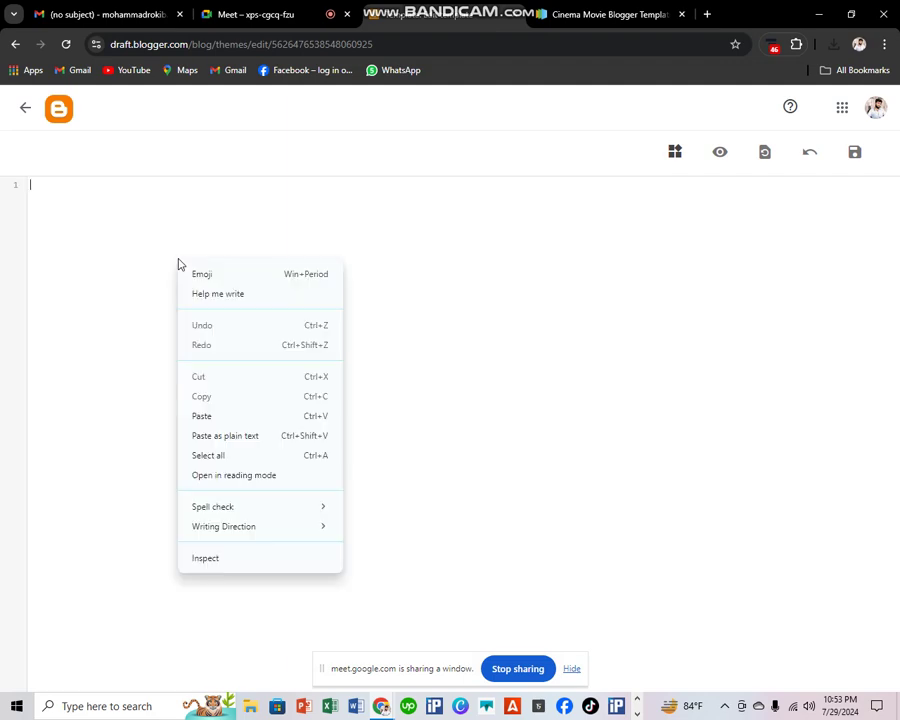
{"action": "left_click", "coordinate": [215, 414]}
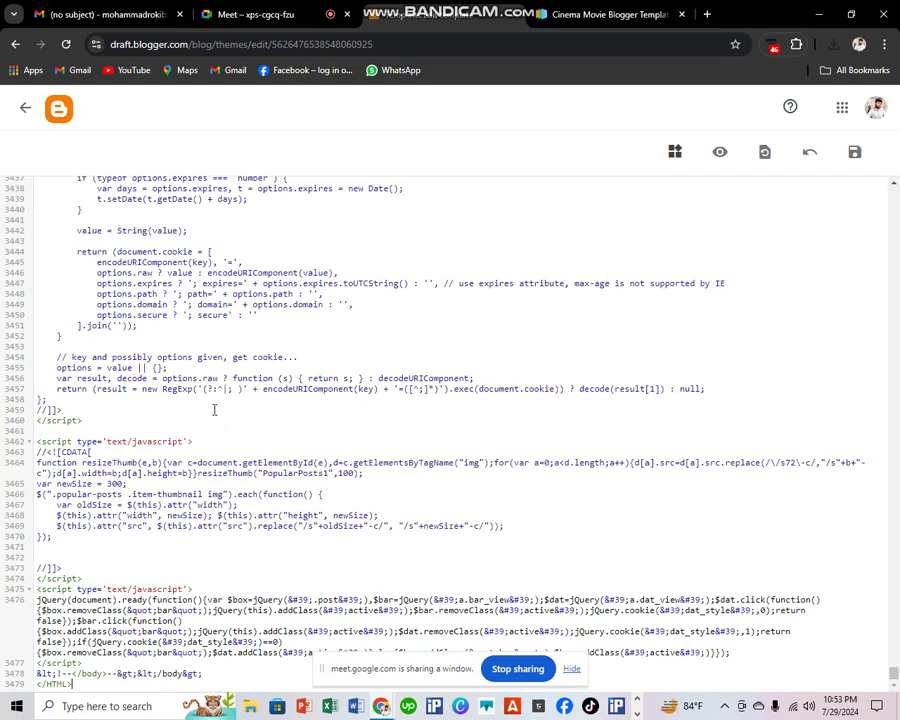
{"action": "left_click", "coordinate": [854, 152]}
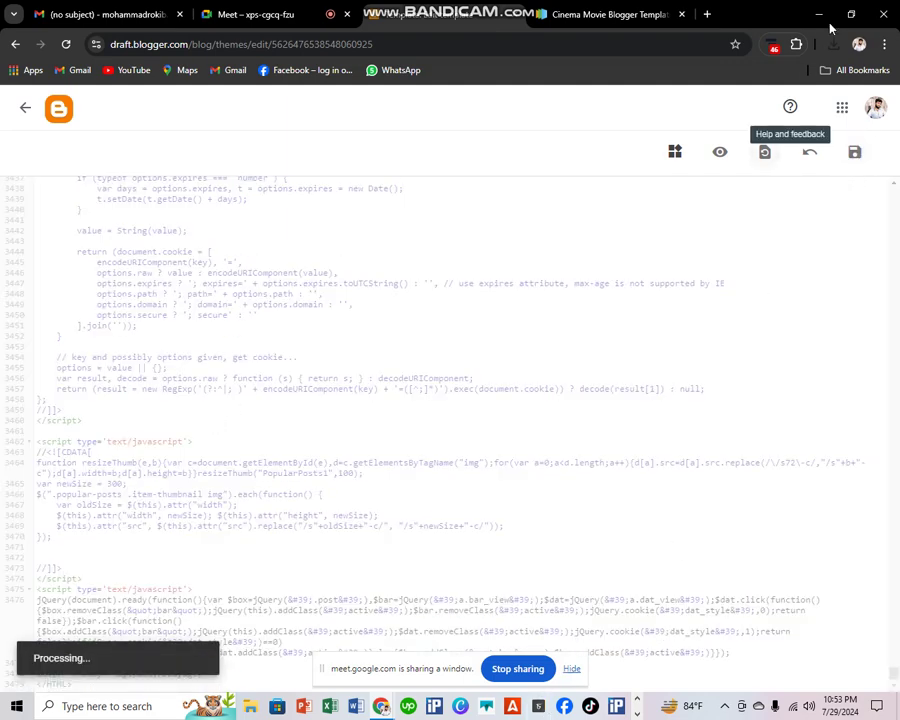
{"action": "left_click_drag", "start_coordinate": [583, 15], "coordinate": [680, 84]}
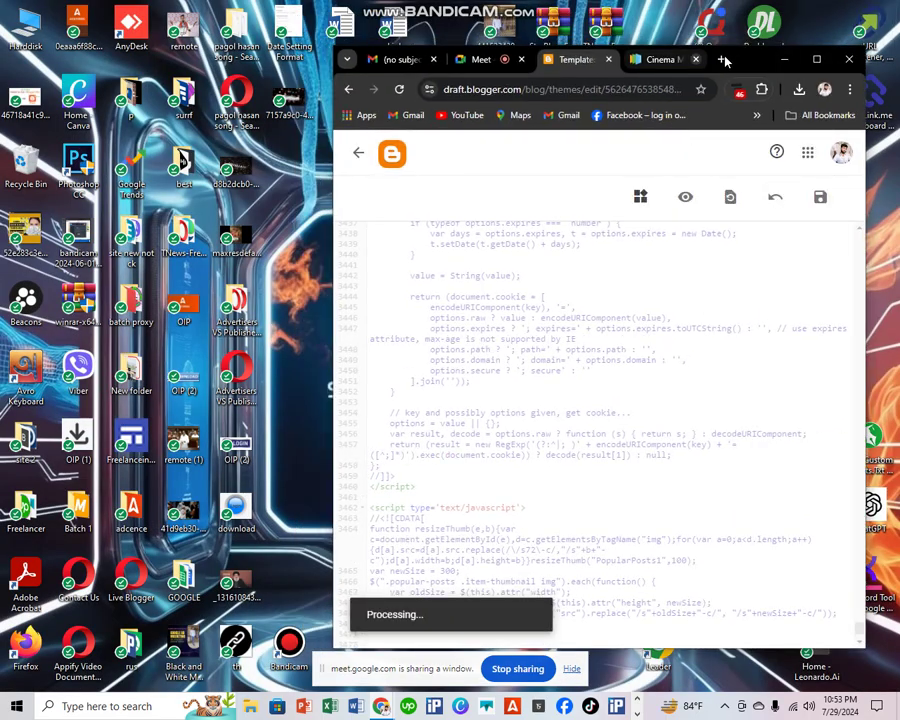
{"action": "left_click_drag", "start_coordinate": [766, 60], "coordinate": [790, 44]}
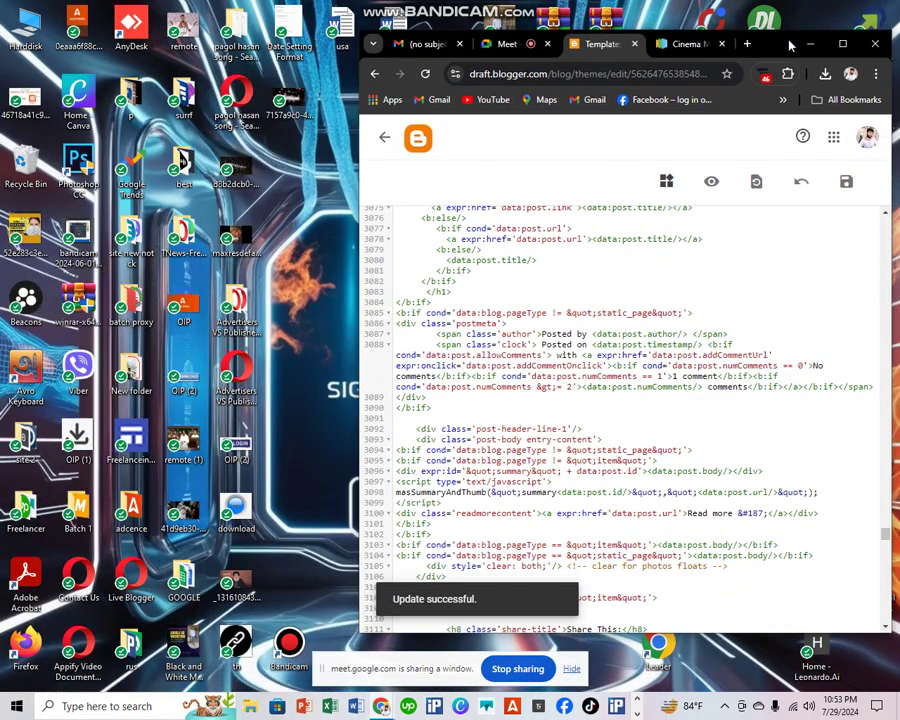
{"action": "double_click", "coordinate": [290, 652]}
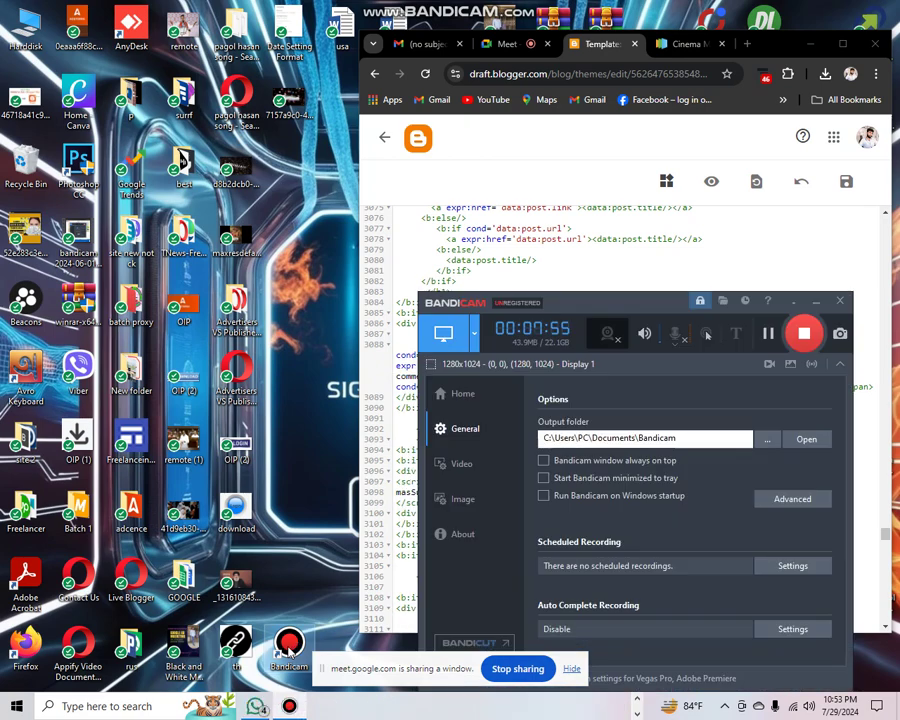
{"action": "left_click", "coordinate": [840, 46]}
{"action": "left_click", "coordinate": [842, 46]}
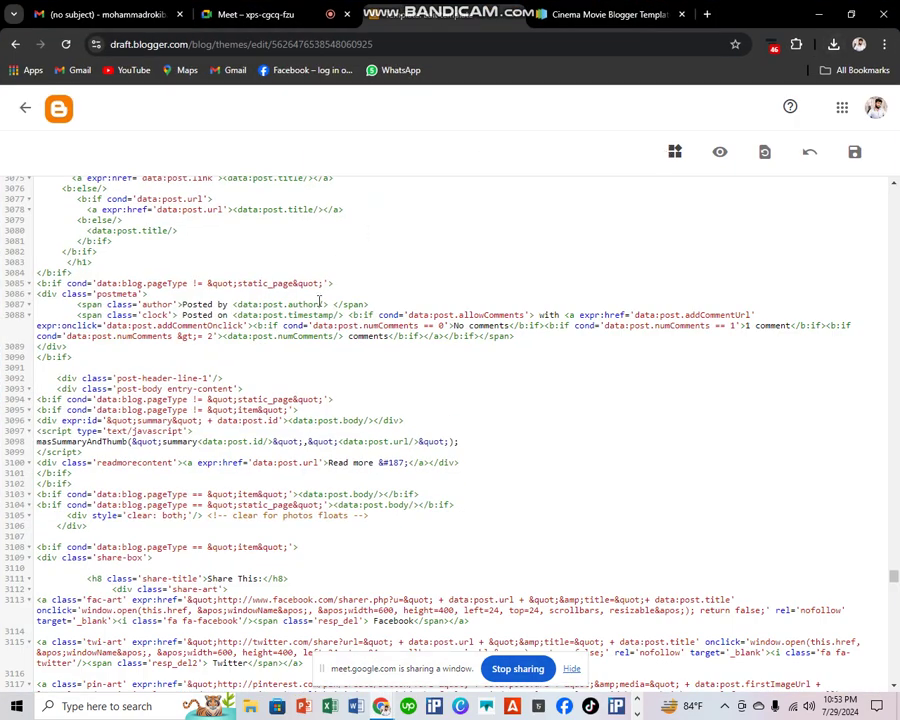
- Save the theme's HTML code once more
{"action": "scroll", "coordinate": [467, 353], "scroll_direction": "up", "scroll_amount": 3}
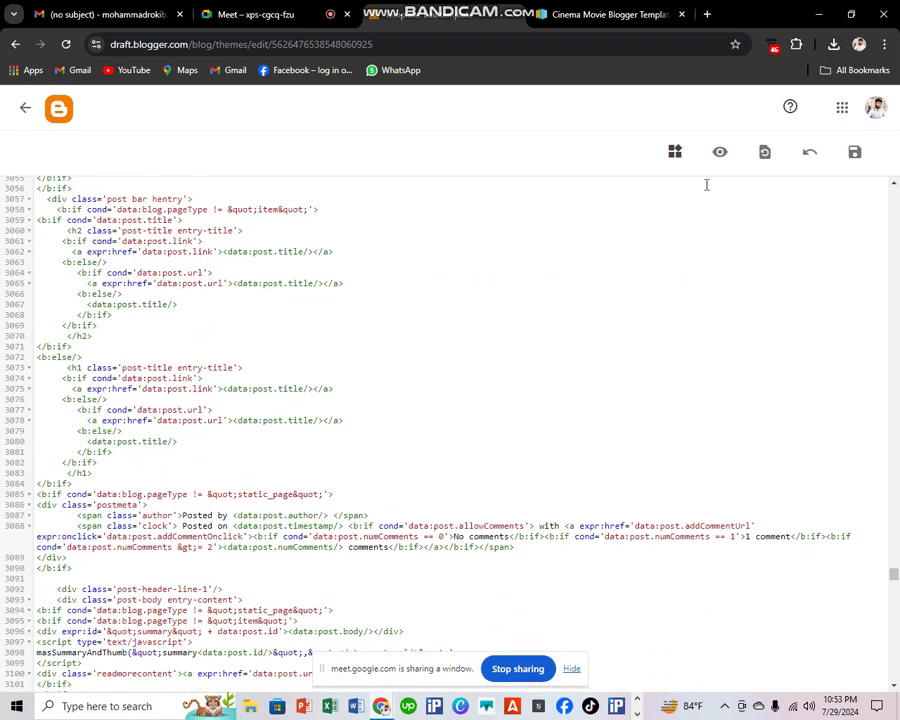
{"action": "left_click", "coordinate": [853, 155]}
{"action": "scroll", "coordinate": [148, 507], "scroll_direction": "down", "scroll_amount": 9}
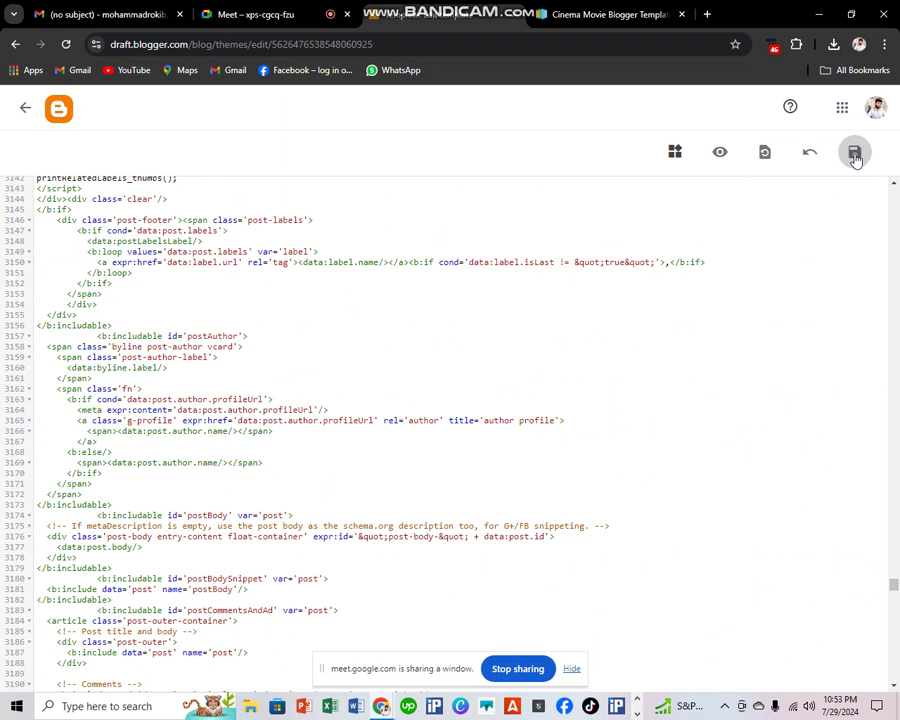
- Leave the HTML editor, open the live blog and examine its new layout from the header down to the footer
{"action": "left_click", "coordinate": [25, 108]}
{"action": "left_click", "coordinate": [64, 548]}
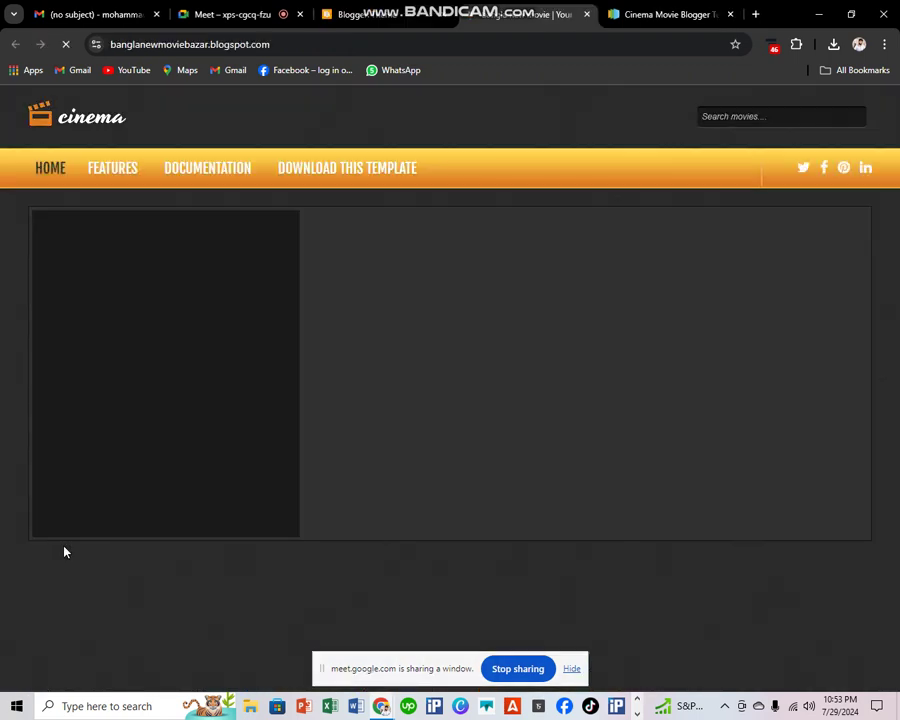
{"action": "scroll", "coordinate": [307, 275], "scroll_direction": "down", "scroll_amount": 2}
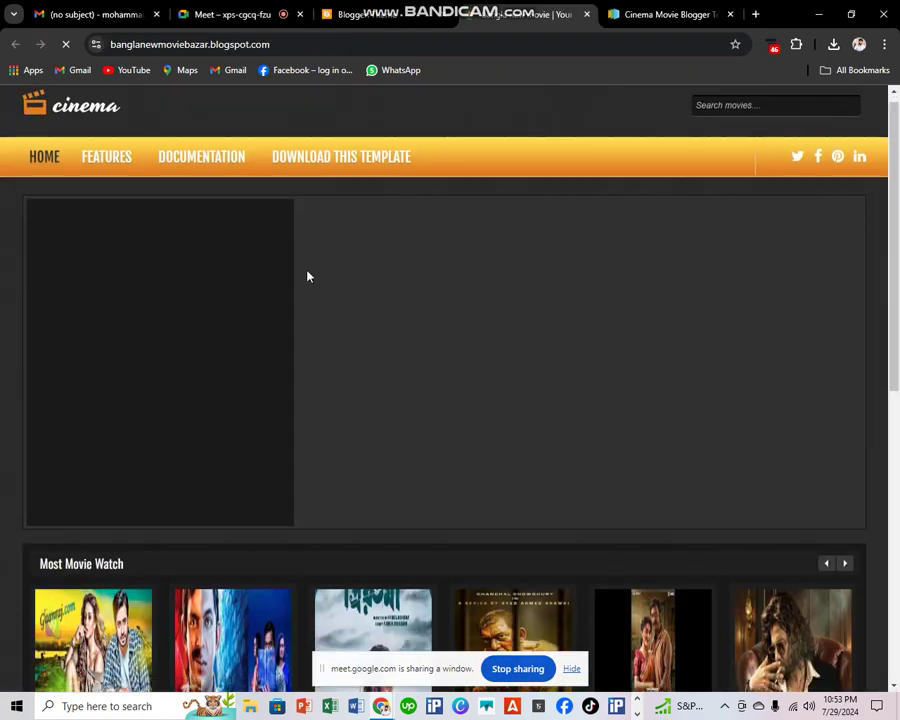
{"action": "scroll", "coordinate": [307, 275], "scroll_direction": "down", "scroll_amount": 3}
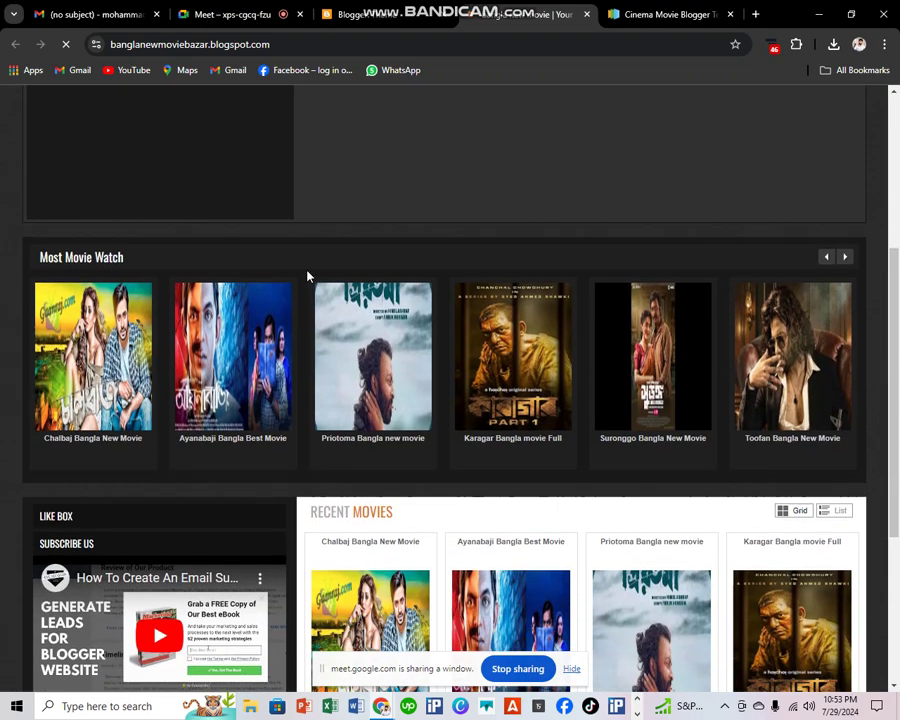
{"action": "scroll", "coordinate": [307, 275], "scroll_direction": "down", "scroll_amount": 2}
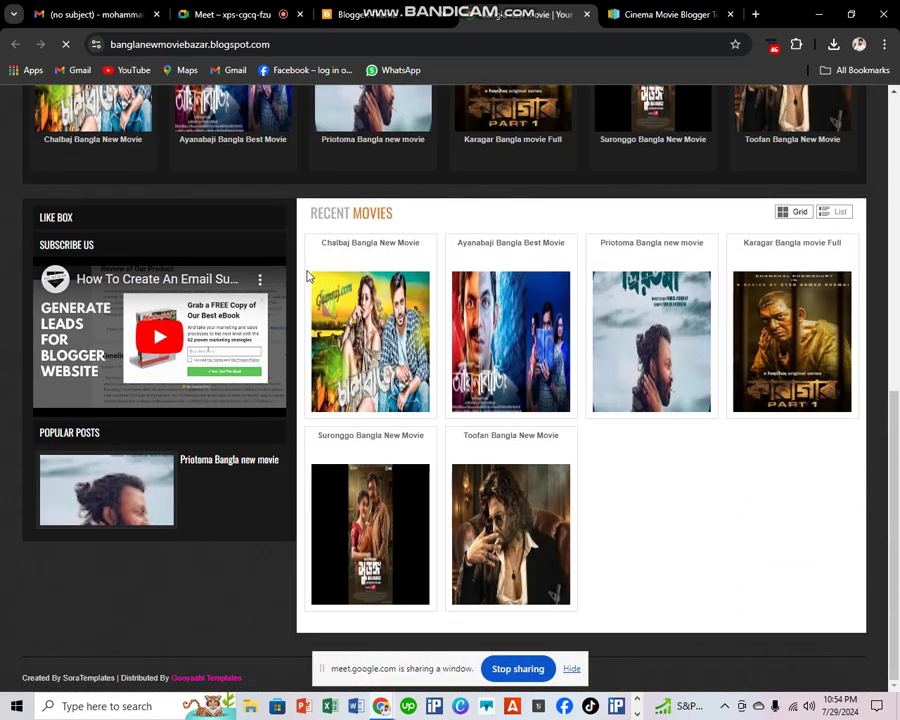
{"action": "scroll", "coordinate": [307, 275], "scroll_direction": "up", "scroll_amount": 6}
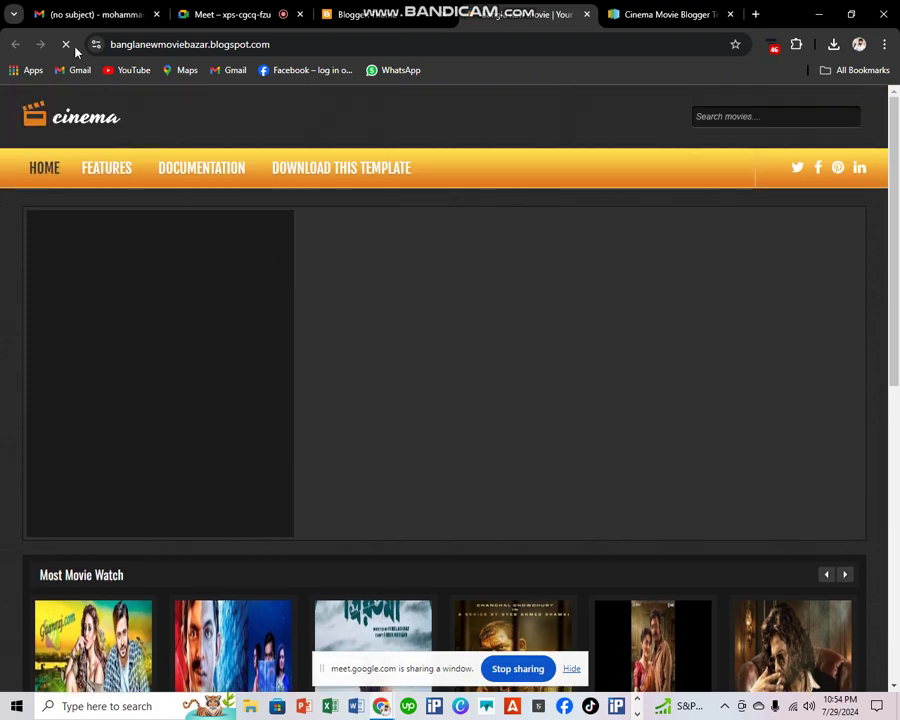
{"action": "scroll", "coordinate": [64, 154], "scroll_direction": "down", "scroll_amount": 3}
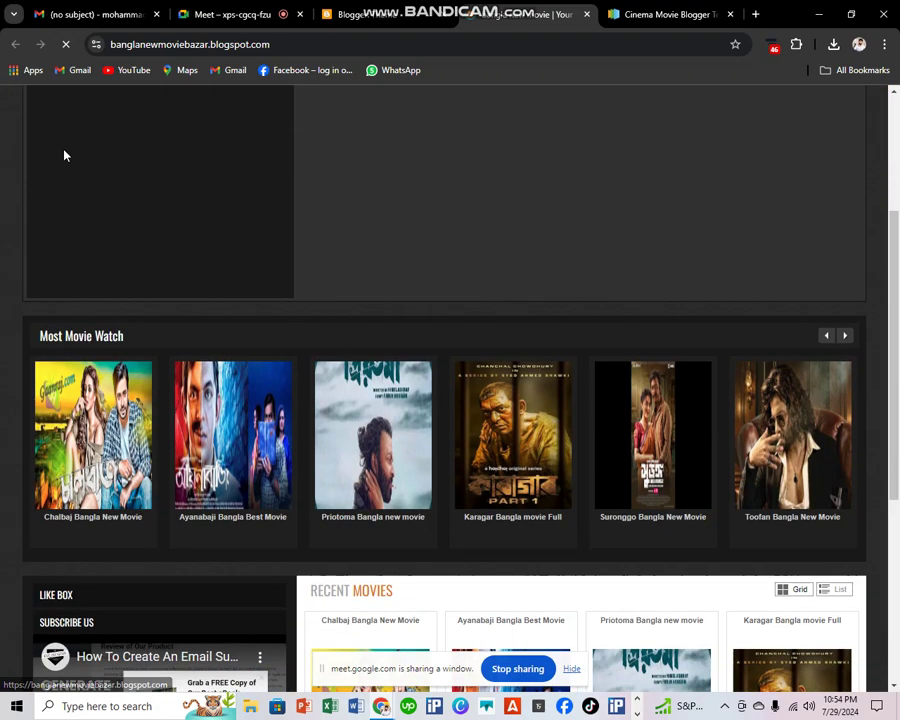
{"action": "scroll", "coordinate": [56, 145], "scroll_direction": "up", "scroll_amount": 2}
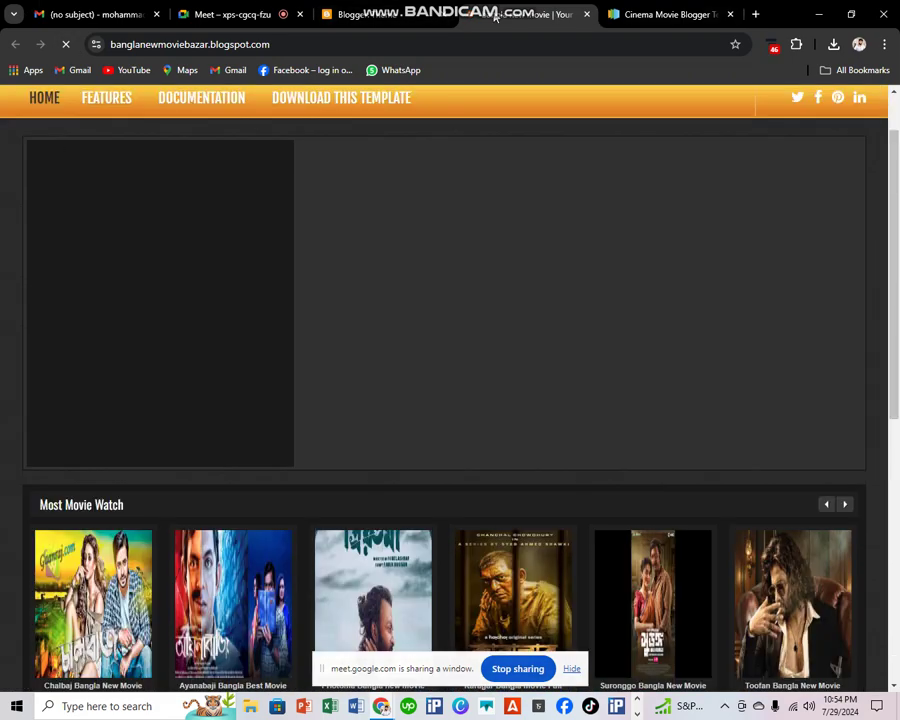
- Return to the Blogger dashboard and switch from the bangla new movie blog to the English Top Movie blog
{"action": "left_click", "coordinate": [375, 18]}
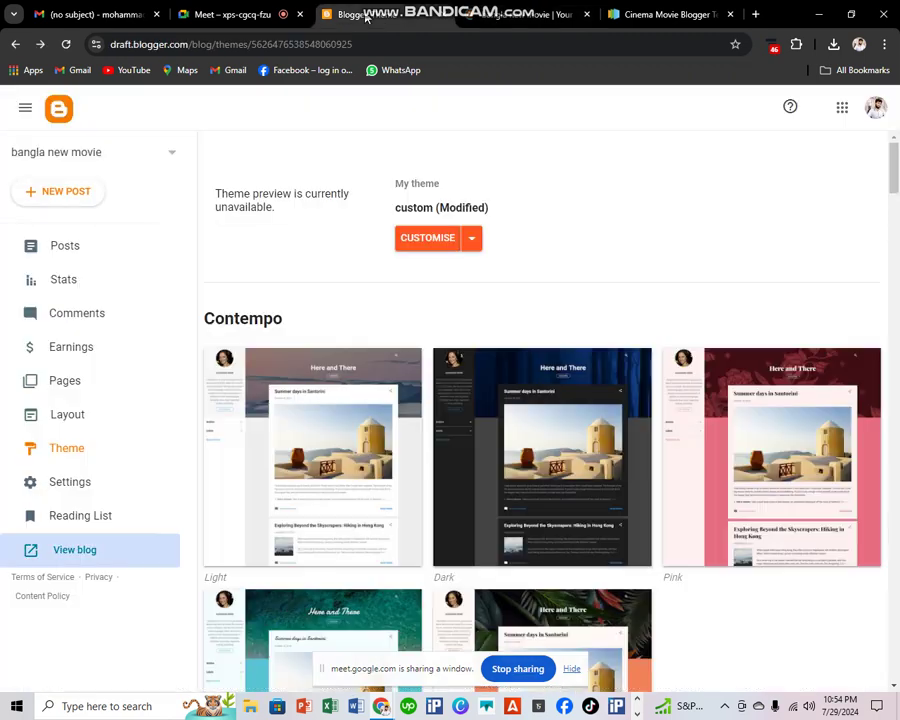
{"action": "left_click", "coordinate": [125, 162]}
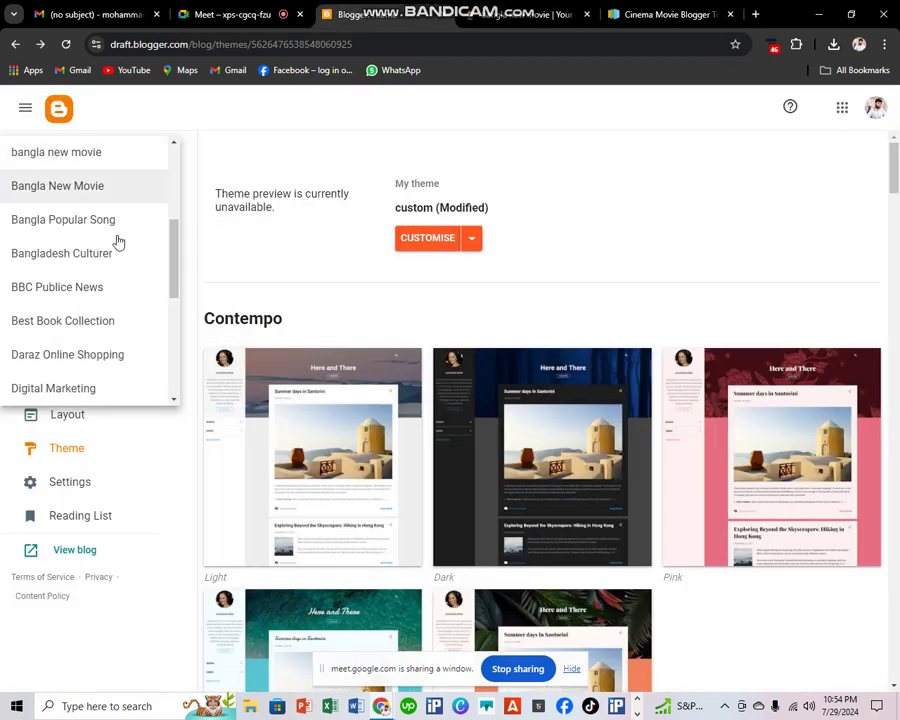
{"action": "scroll", "coordinate": [116, 240], "scroll_direction": "down", "scroll_amount": 5}
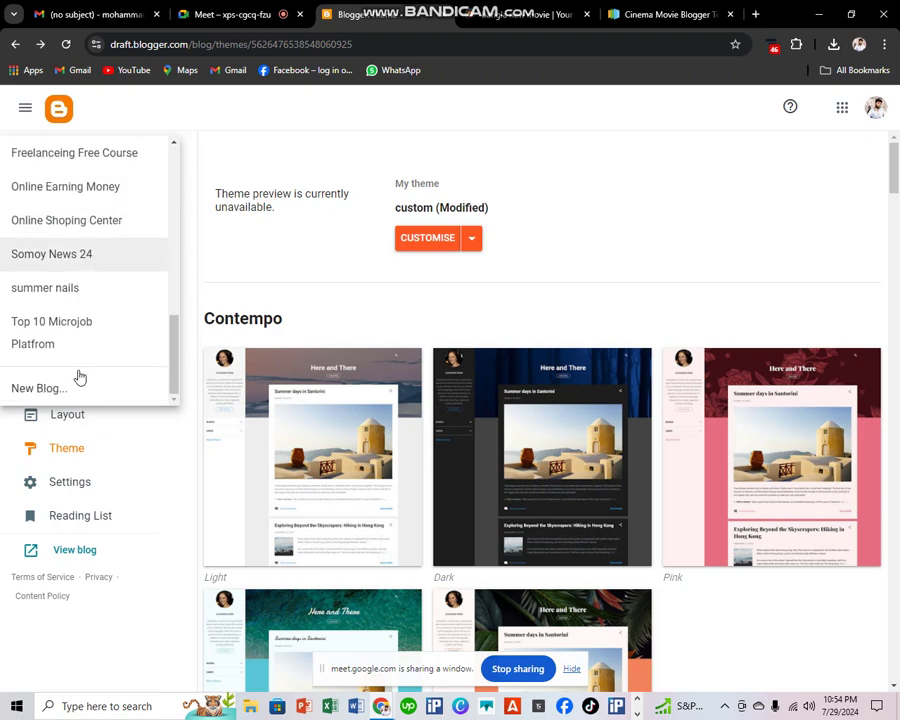
{"action": "scroll", "coordinate": [62, 247], "scroll_direction": "up", "scroll_amount": 5}
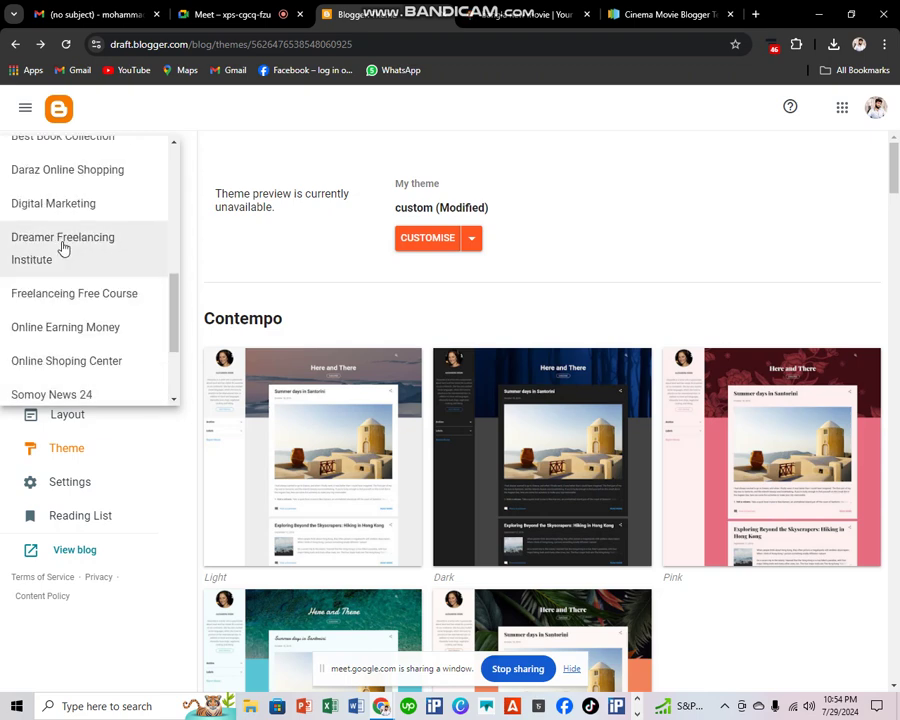
{"action": "scroll", "coordinate": [60, 230], "scroll_direction": "up", "scroll_amount": 1}
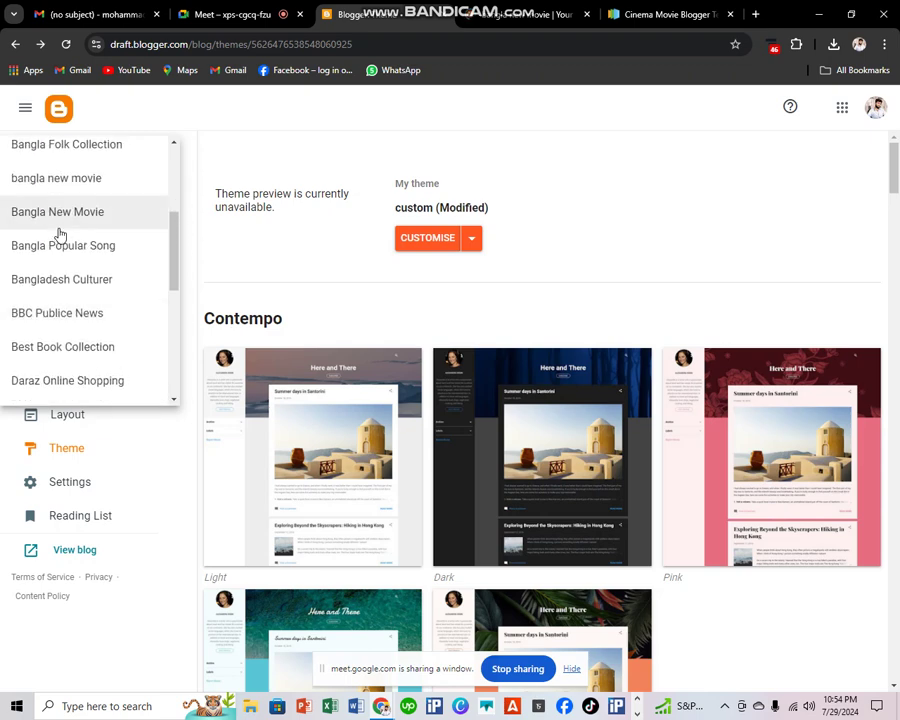
{"action": "scroll", "coordinate": [60, 222], "scroll_direction": "up", "scroll_amount": 3}
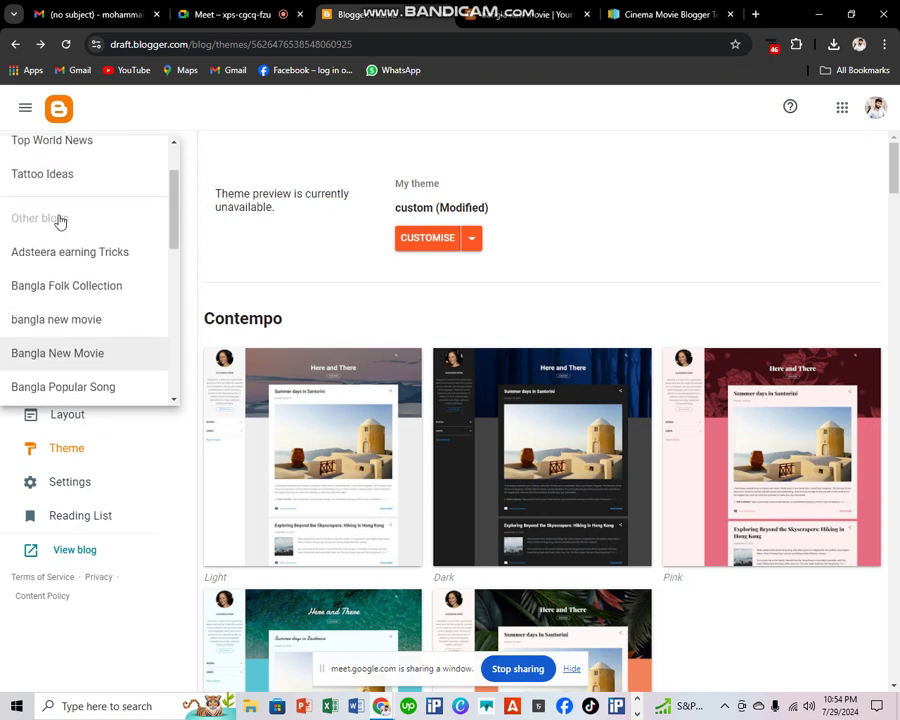
{"action": "scroll", "coordinate": [60, 222], "scroll_direction": "up", "scroll_amount": 1}
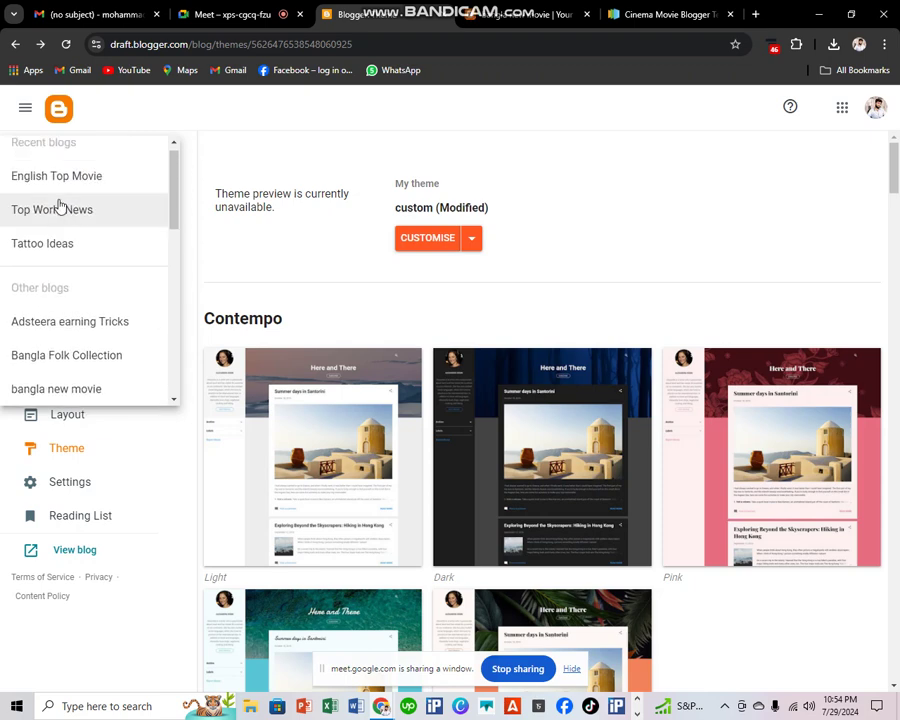
{"action": "left_click", "coordinate": [60, 188]}
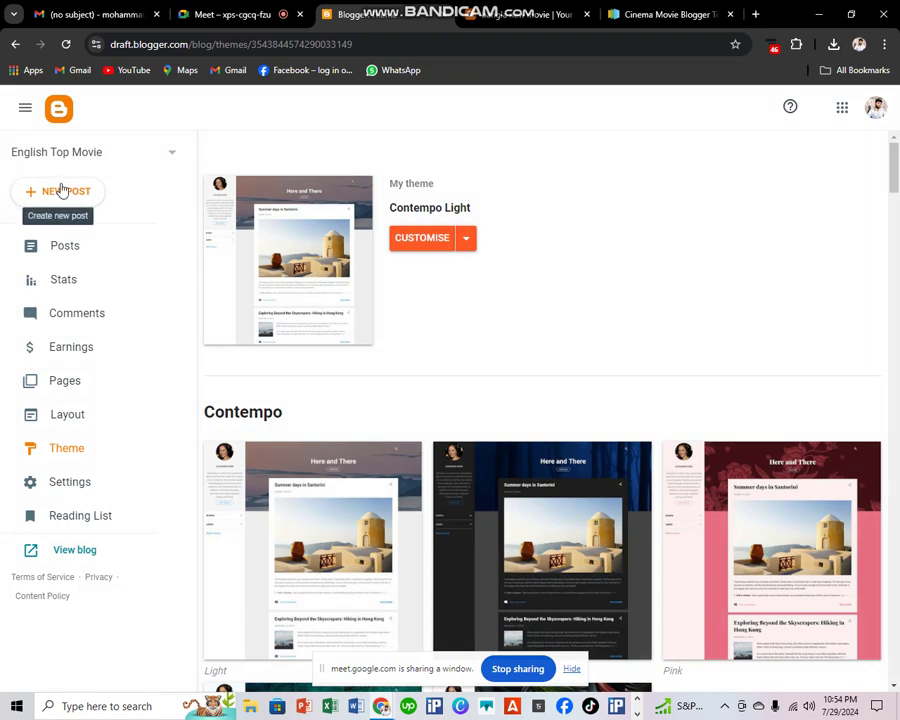
- Open the English Top Movie theme's HTML, replace all of it with the copied Cinema template code and save it
{"action": "left_click", "coordinate": [465, 239]}
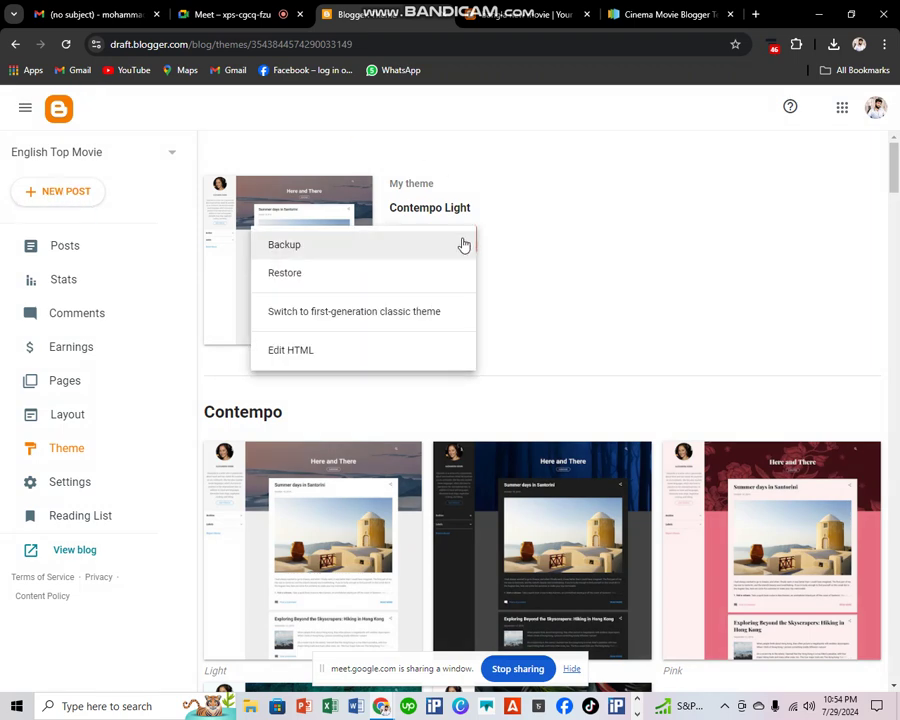
{"action": "left_click", "coordinate": [288, 352]}
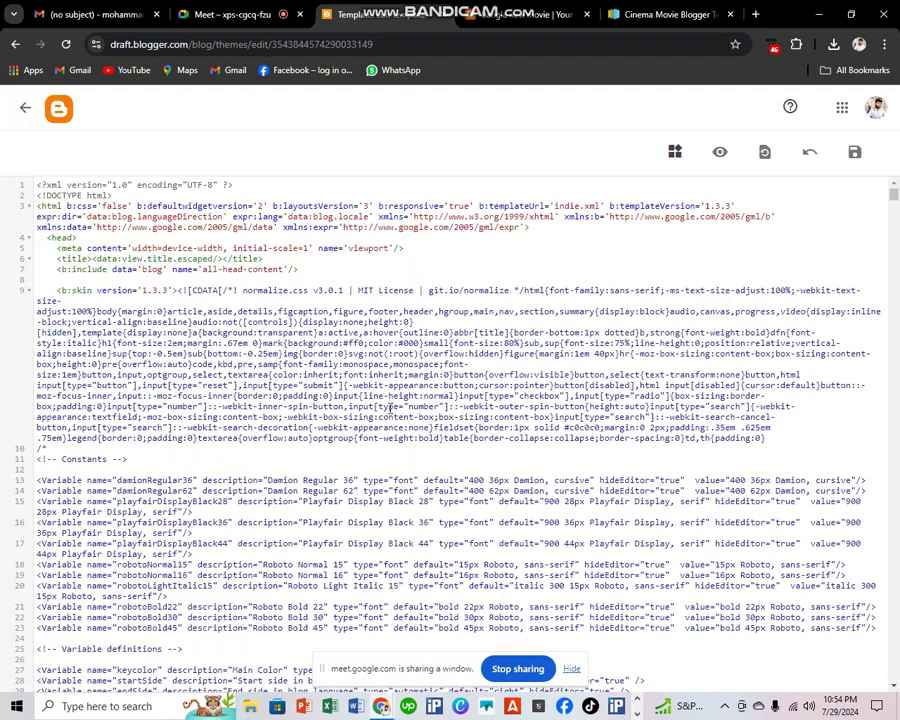
{"action": "key", "text": "ctrl+a"}
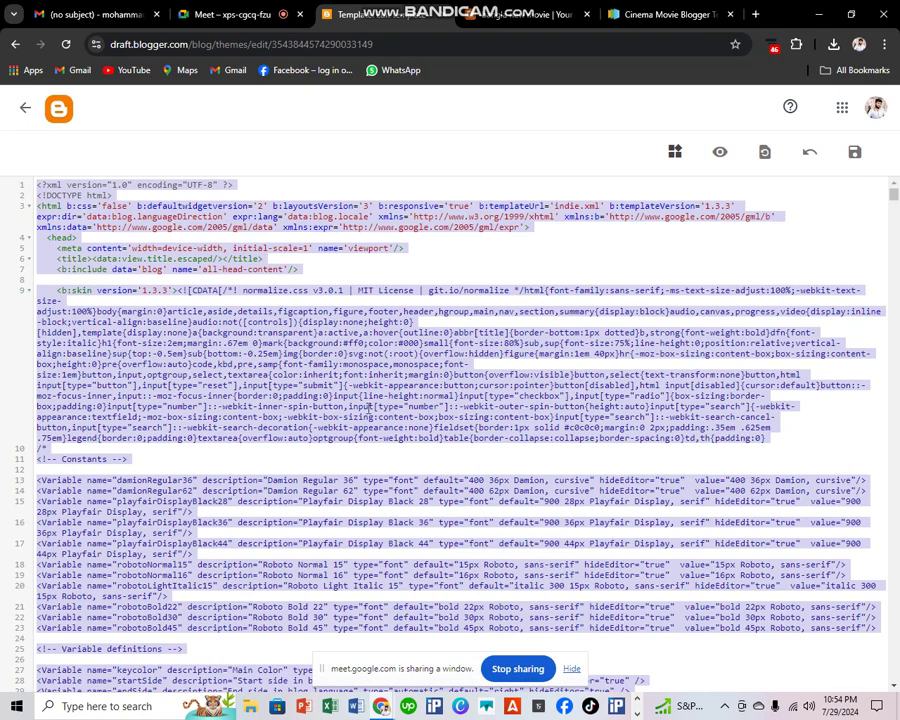
{"action": "left_click", "coordinate": [320, 407]}
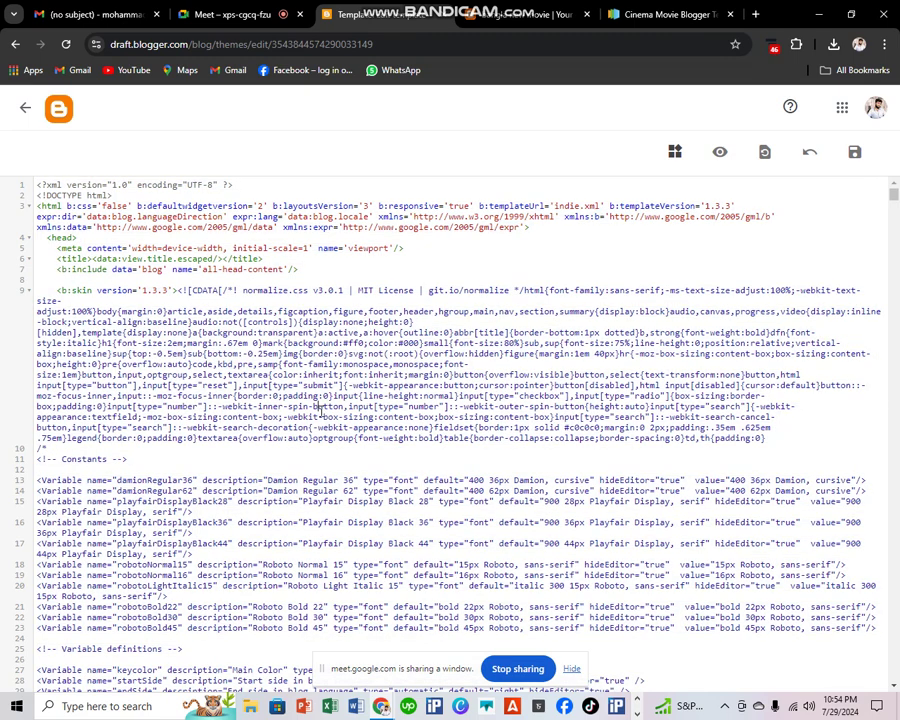
{"action": "key", "text": "ctrl+a"}
{"action": "key", "text": "BackSpace"}
{"action": "right_click", "coordinate": [309, 394]}
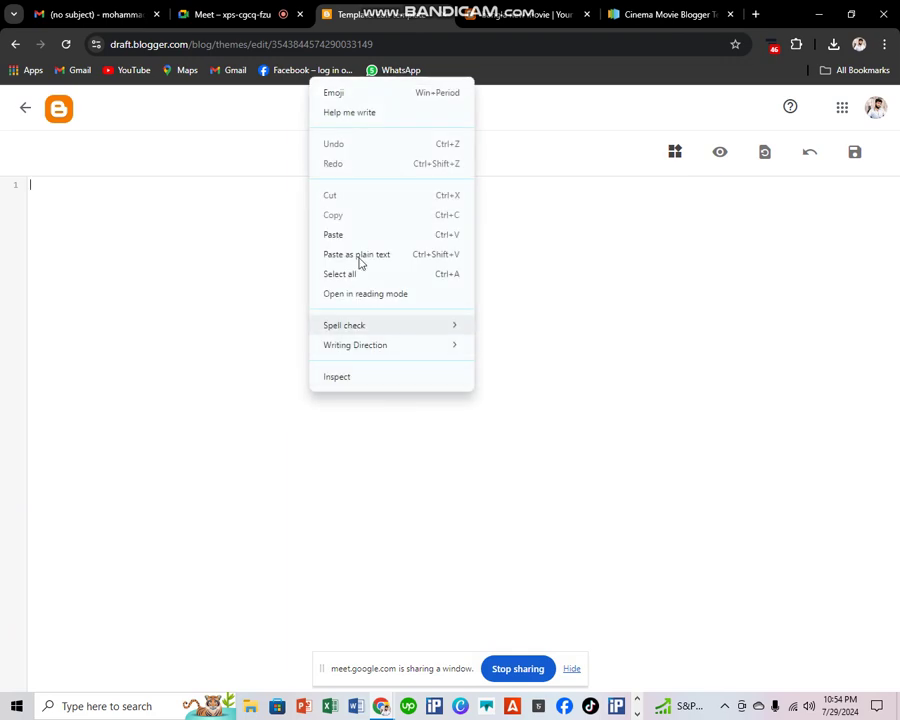
{"action": "left_click", "coordinate": [340, 234]}
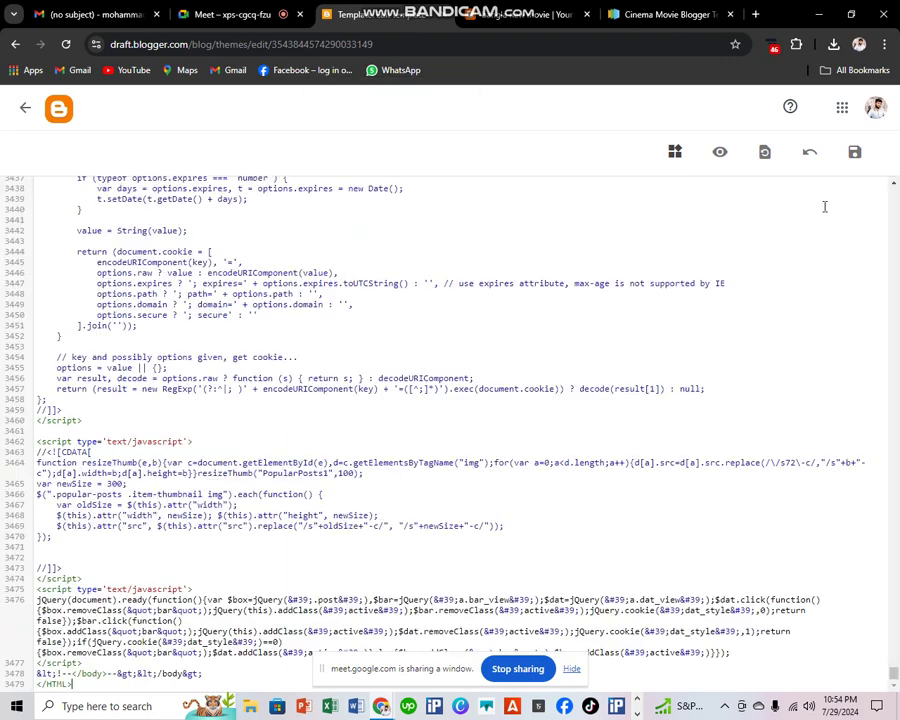
{"action": "left_click", "coordinate": [855, 155]}
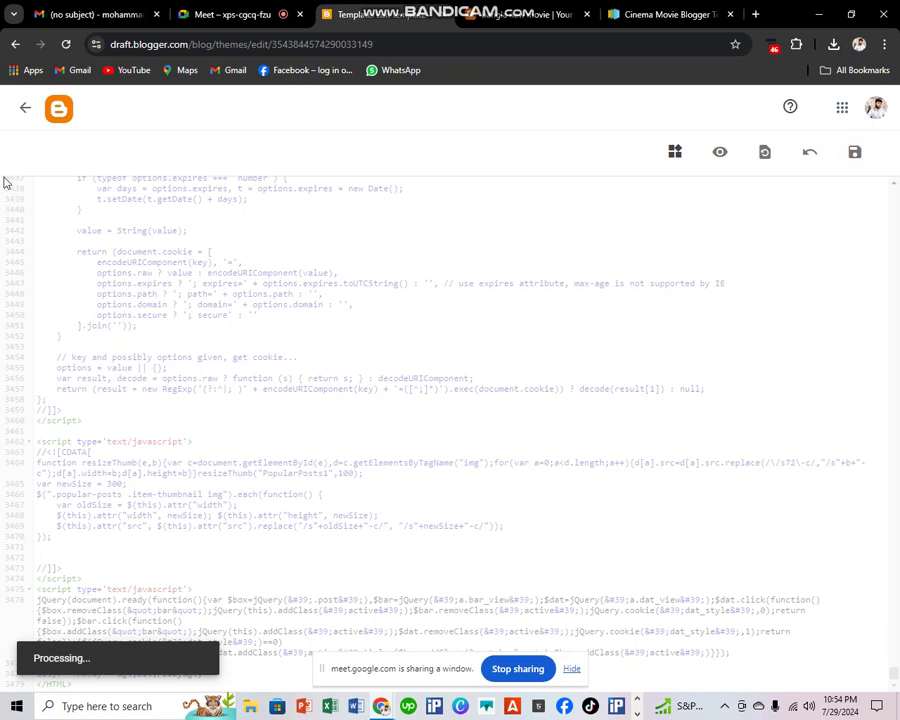
- Leave the HTML editor and open the live English Top Movie blog to examine its header and front page layout
{"action": "left_click", "coordinate": [20, 112]}
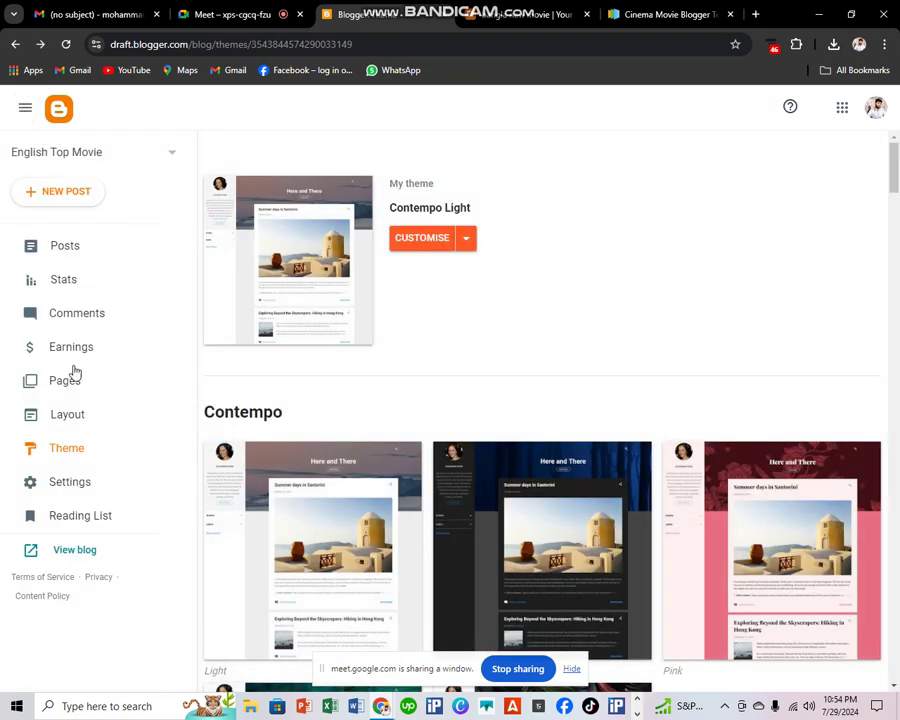
{"action": "left_click", "coordinate": [86, 548]}
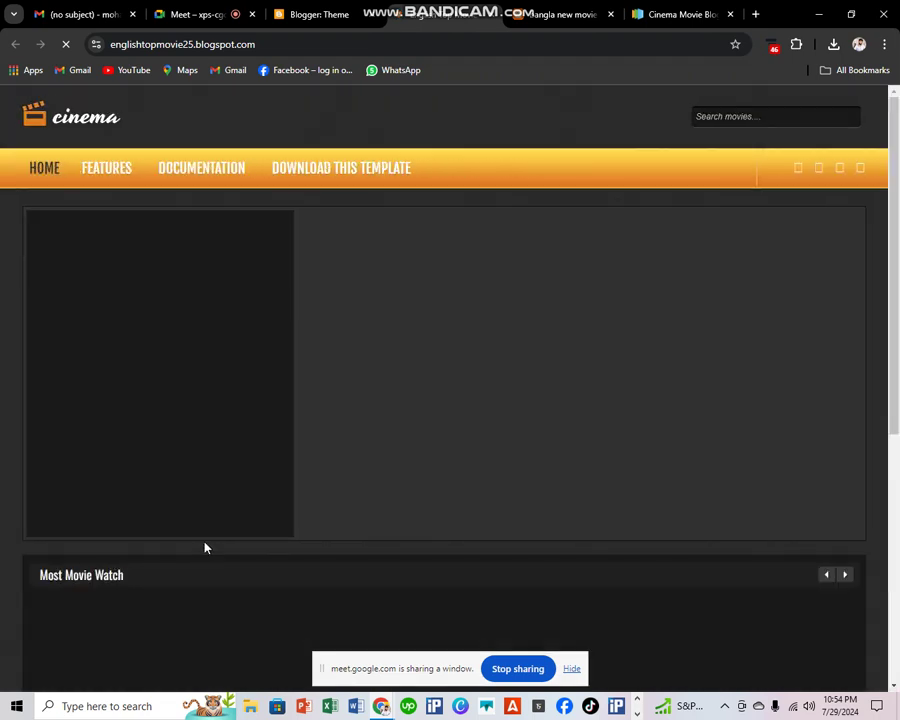
{"action": "scroll", "coordinate": [206, 544], "scroll_direction": "down", "scroll_amount": 3}
{"action": "scroll", "coordinate": [100, 497], "scroll_direction": "up", "scroll_amount": 3}
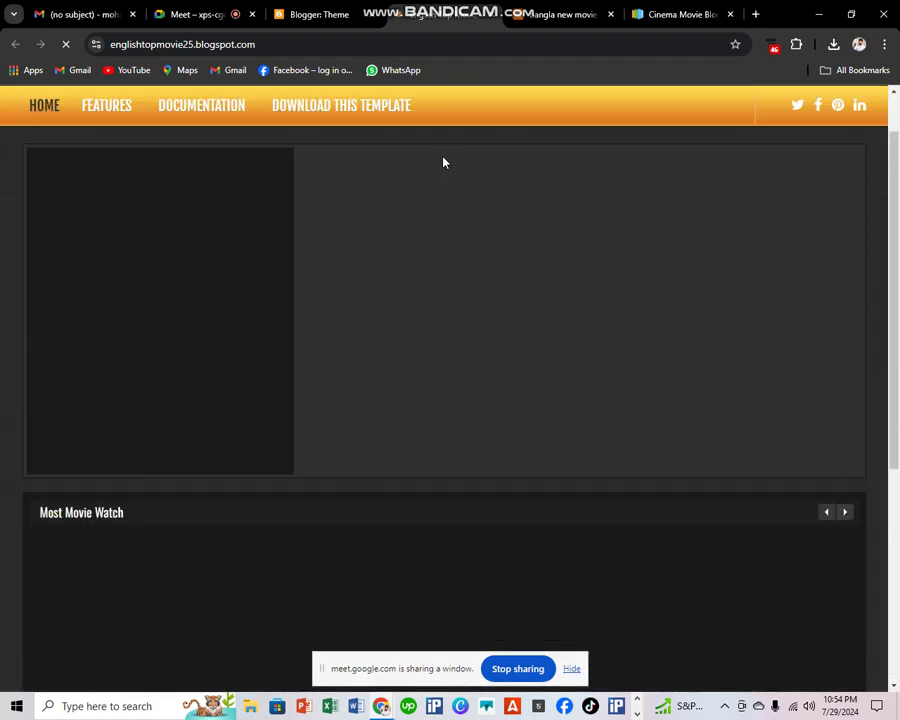
- Enter the web search text "english top m" in a new browser tab
{"action": "left_click", "coordinate": [755, 16]}
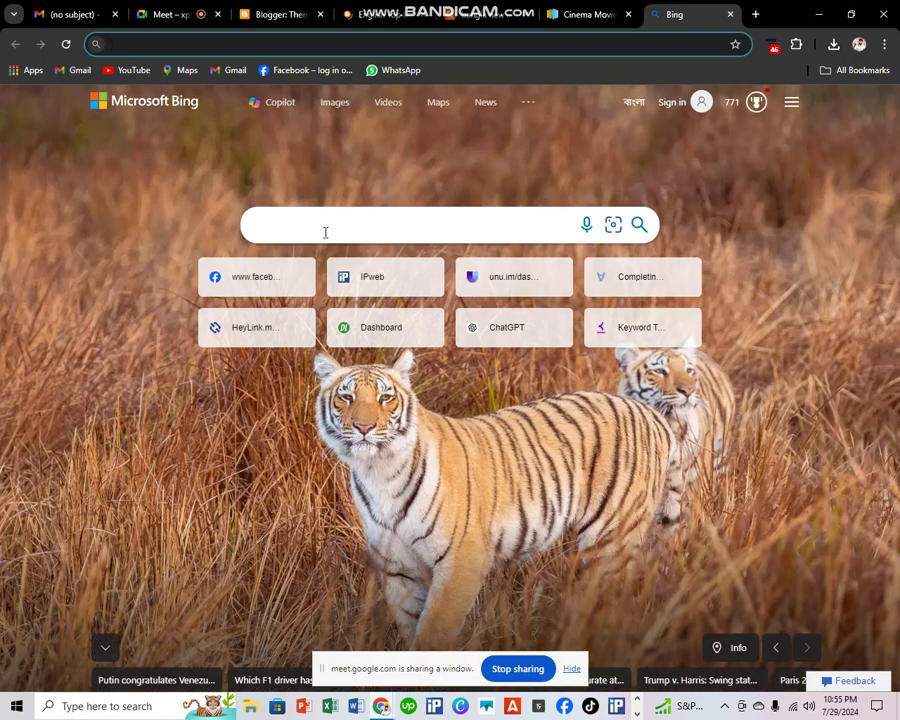
{"action": "type", "text": "eing"}
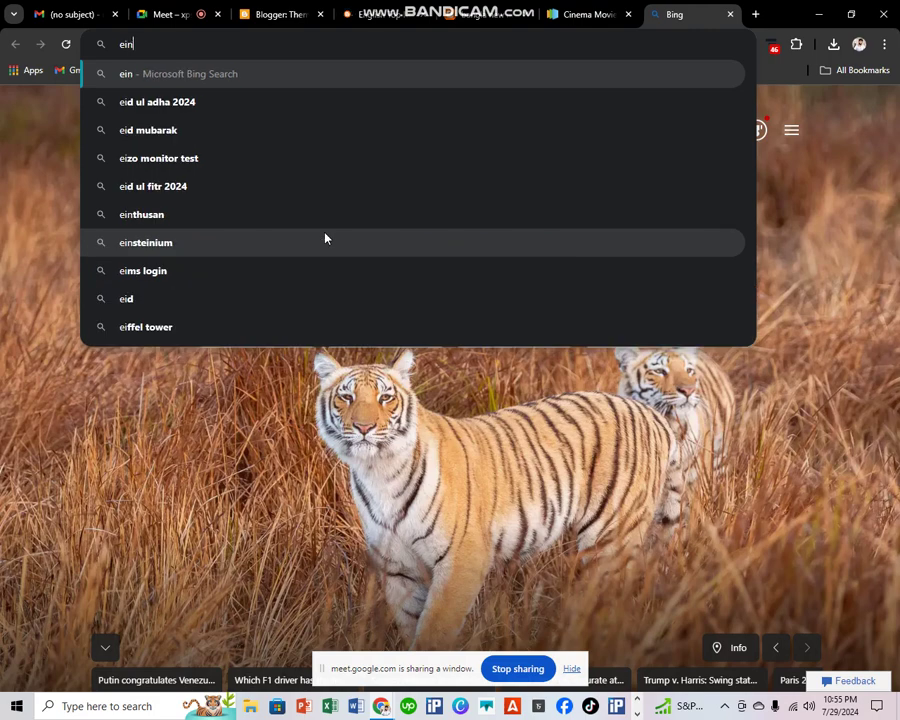
{"action": "key", "text": "BackSpace"}
{"action": "key", "text": "BackSpace"}
{"action": "key", "text": "BackSpace"}
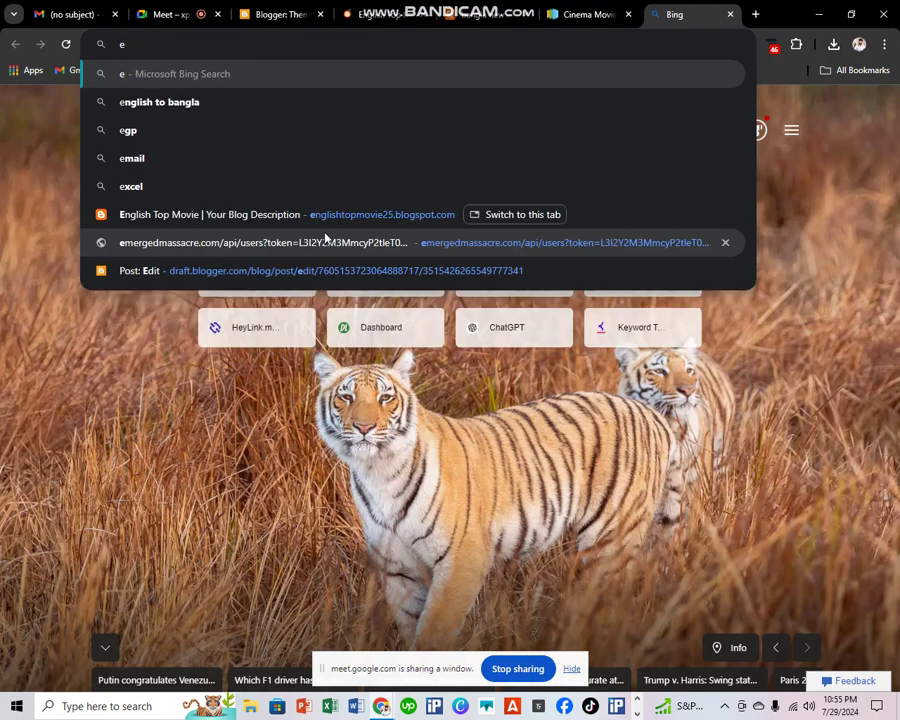
{"action": "type", "text": "ngli"}
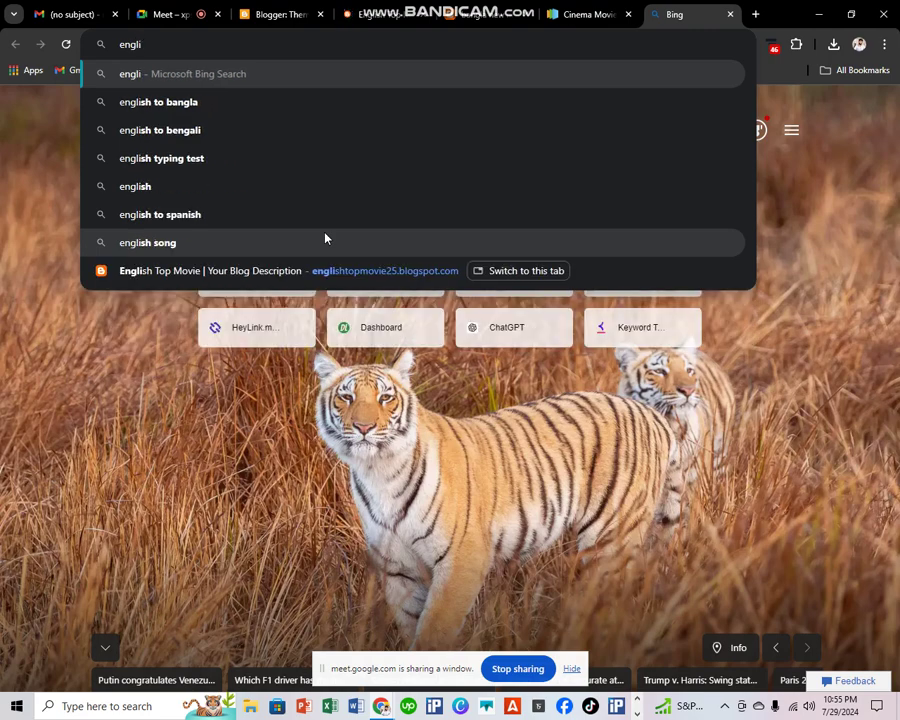
{"action": "type", "text": "s"}
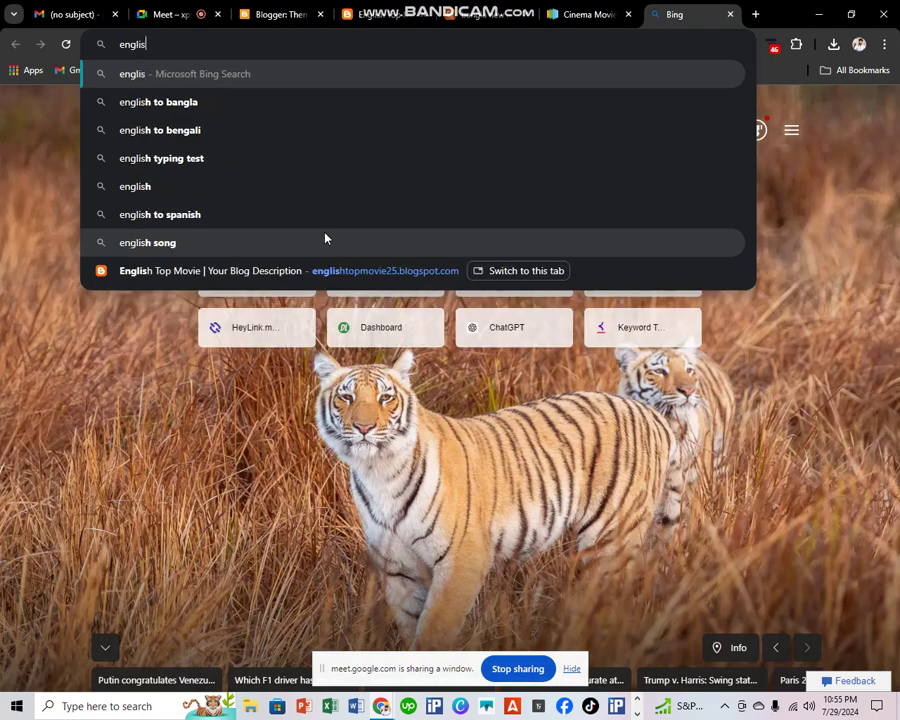
{"action": "type", "text": "h "}
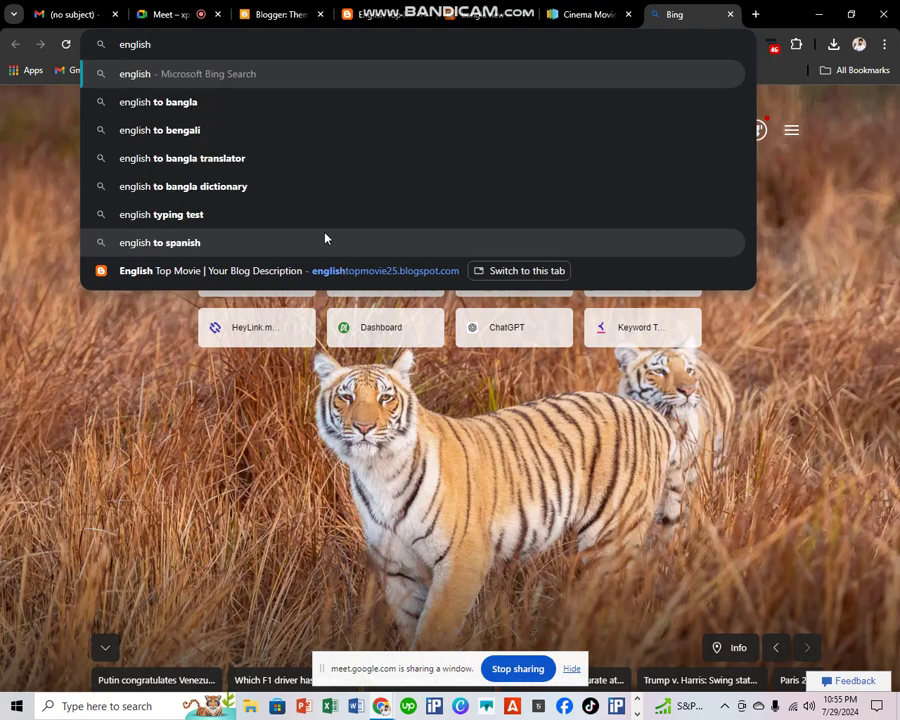
{"action": "type", "text": "top"}
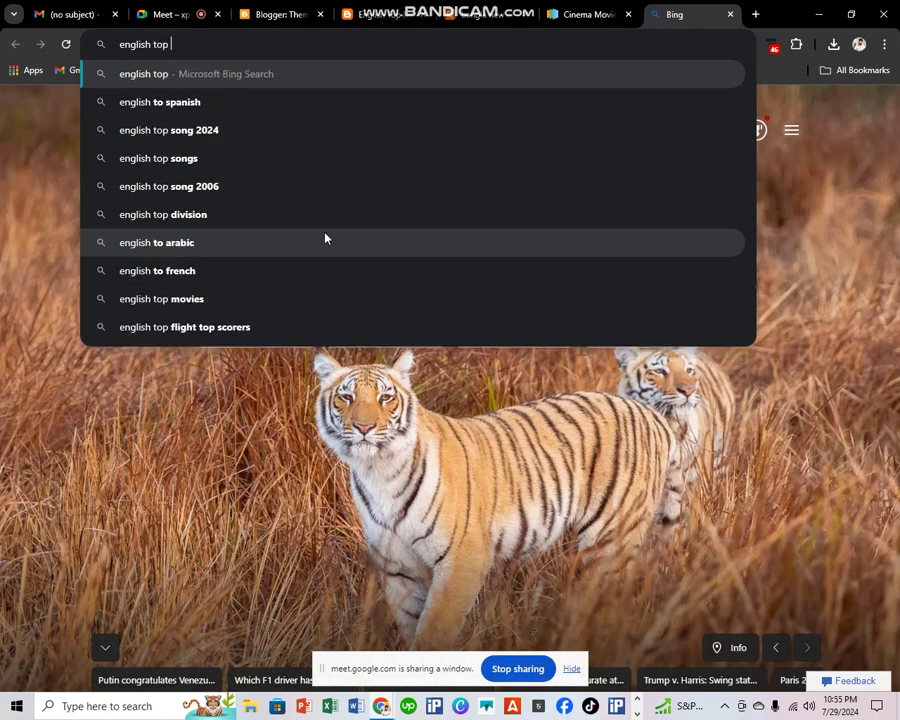
{"action": "type", "text": " m"}
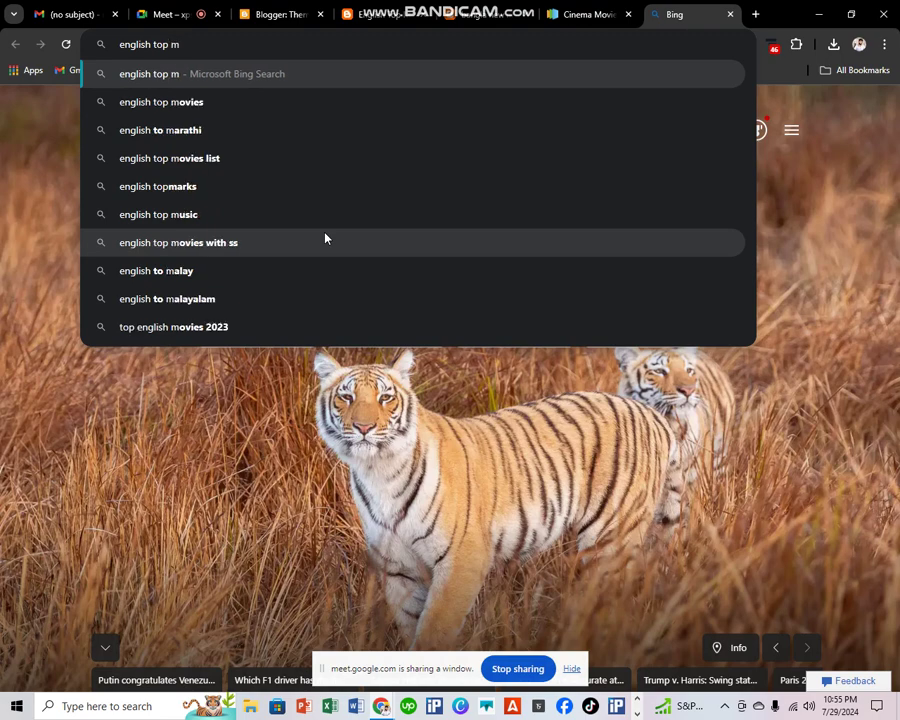